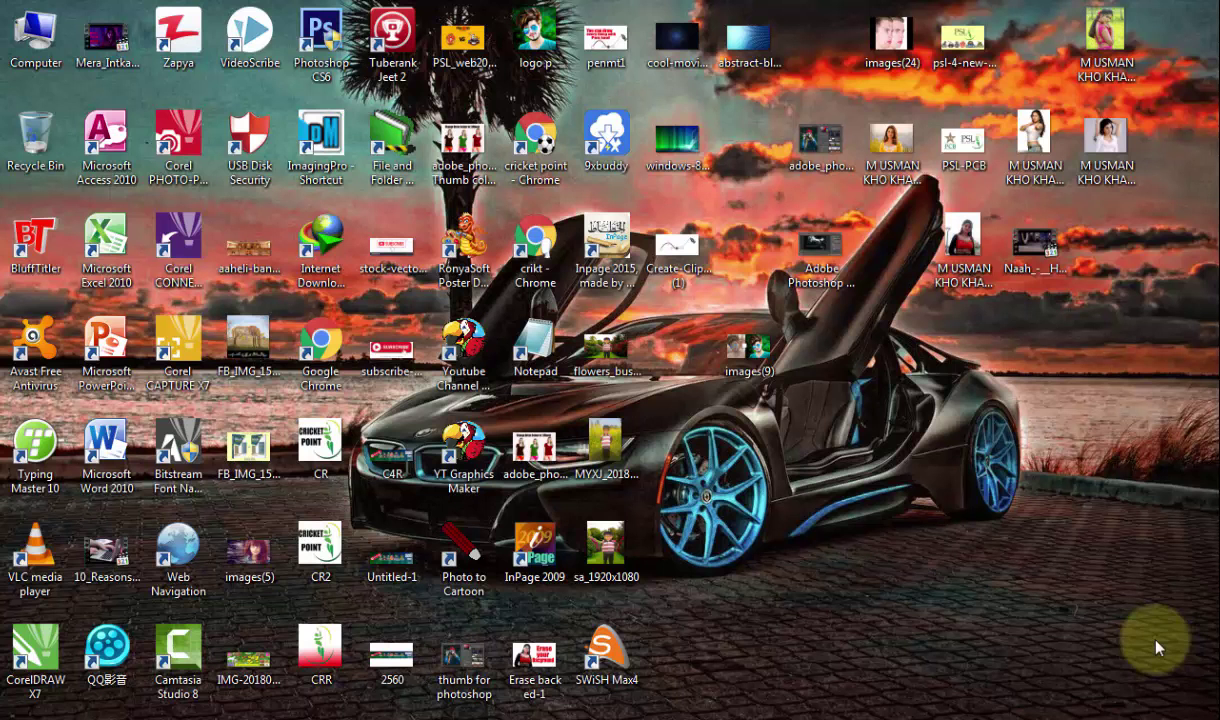
# Launch Photoshop CS6 from its desktop shortcut.
pyautogui.doubleClick(347, 75)
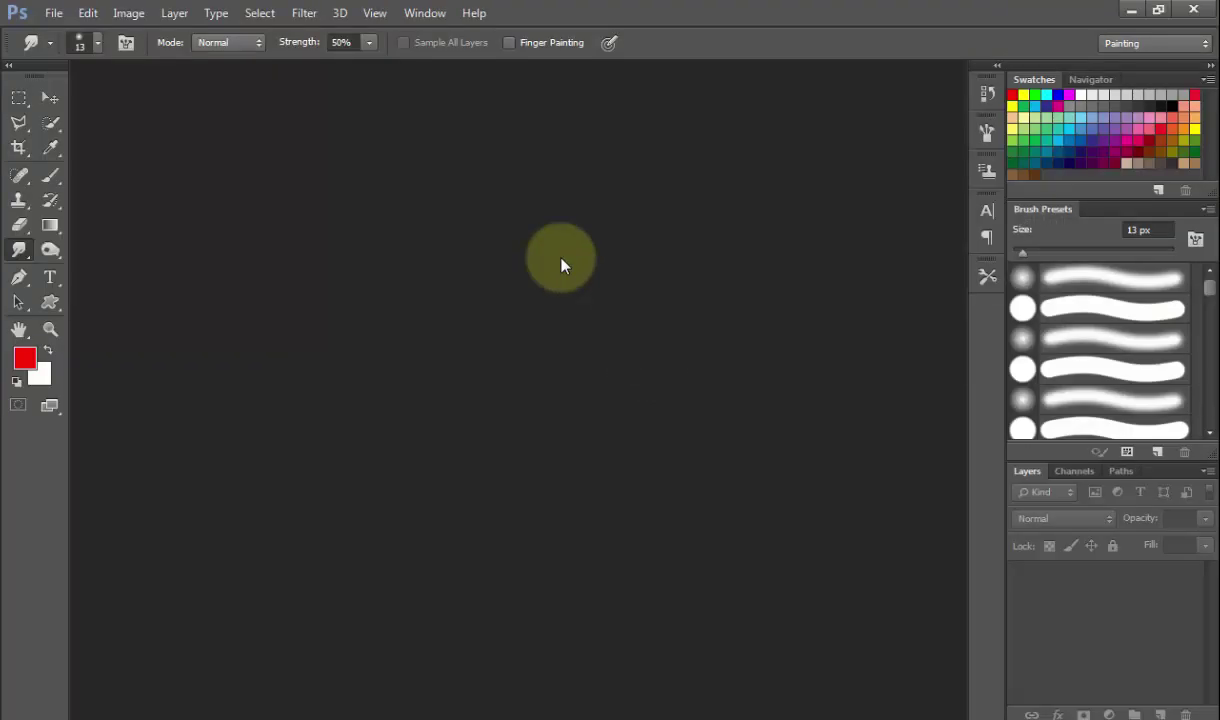
# Browse the Blur/Sharpen/Smudge and Dodge/Burn/Sponge tool groups, leaving the Smudge tool active.
pyautogui.rightClick(20, 250)
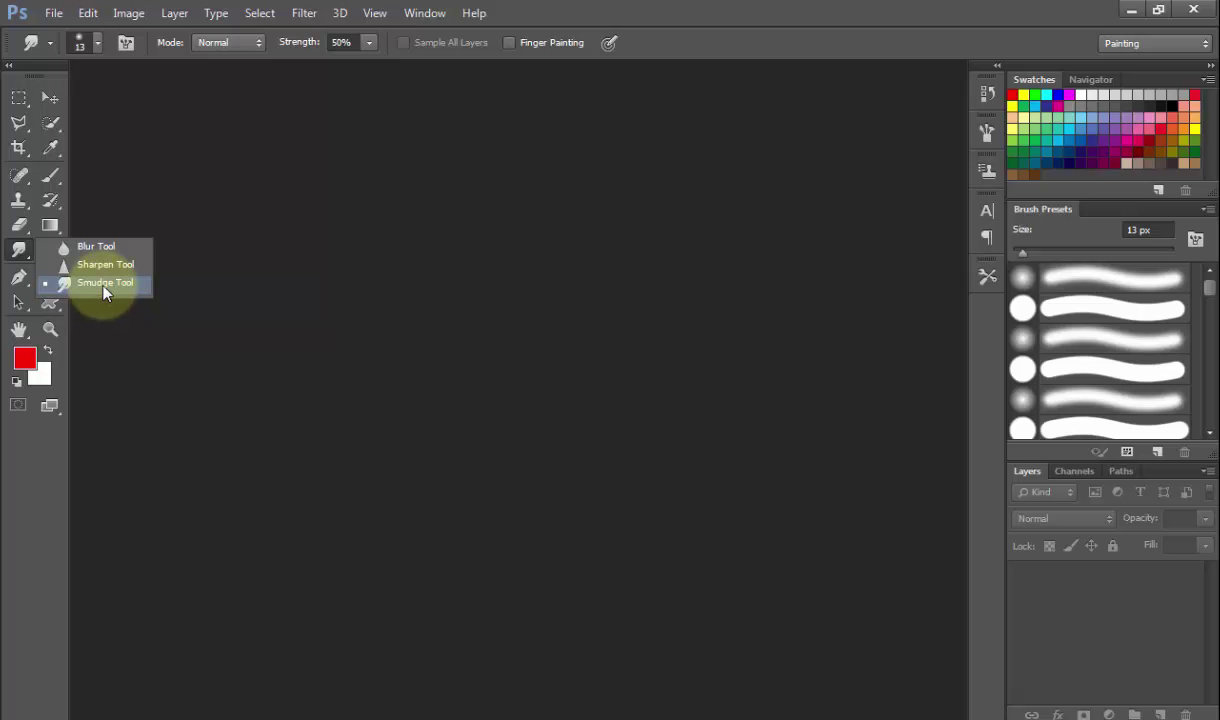
pyautogui.click(60, 251)
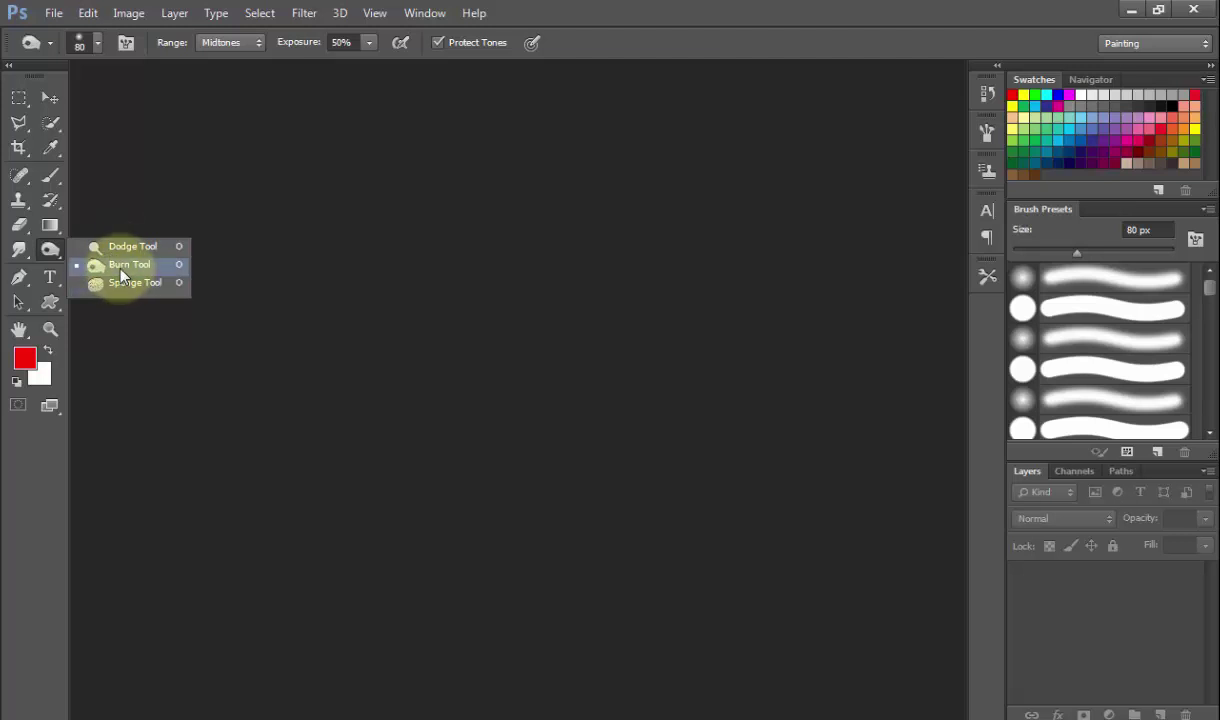
pyautogui.click(24, 254)
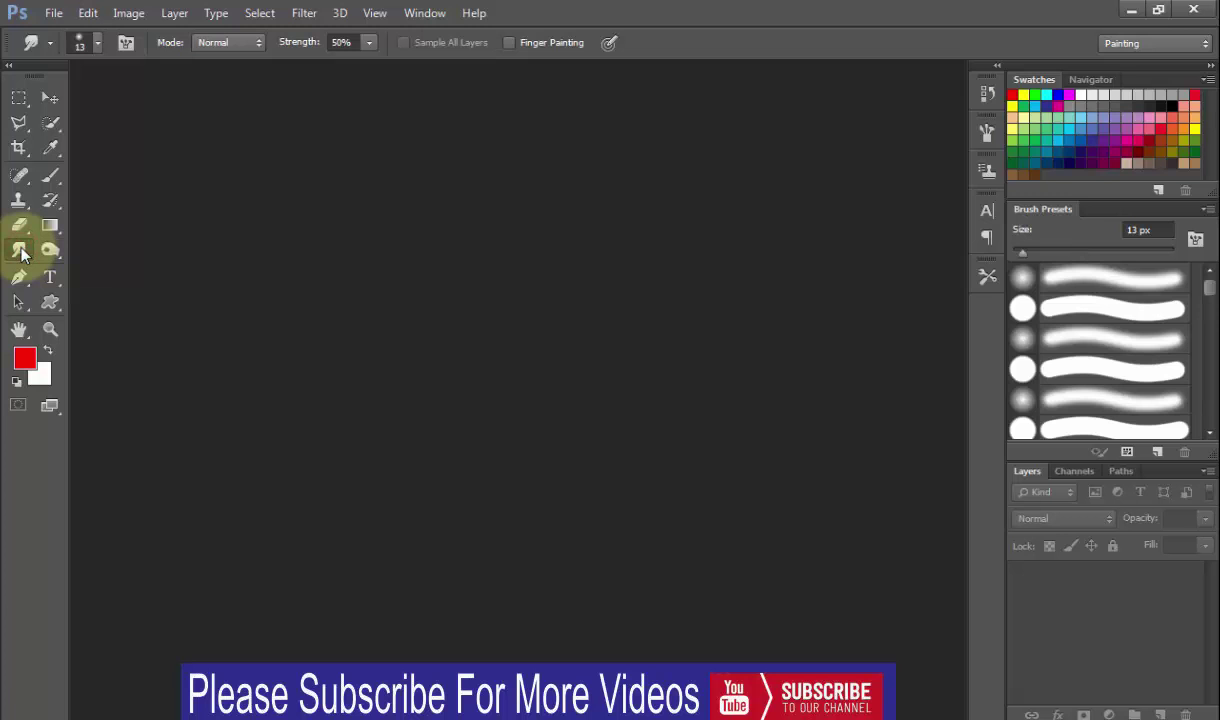
# Open the portrait JPG, past the 3D warning, and duplicate Background as Background copy.
pyautogui.click(64, 12)
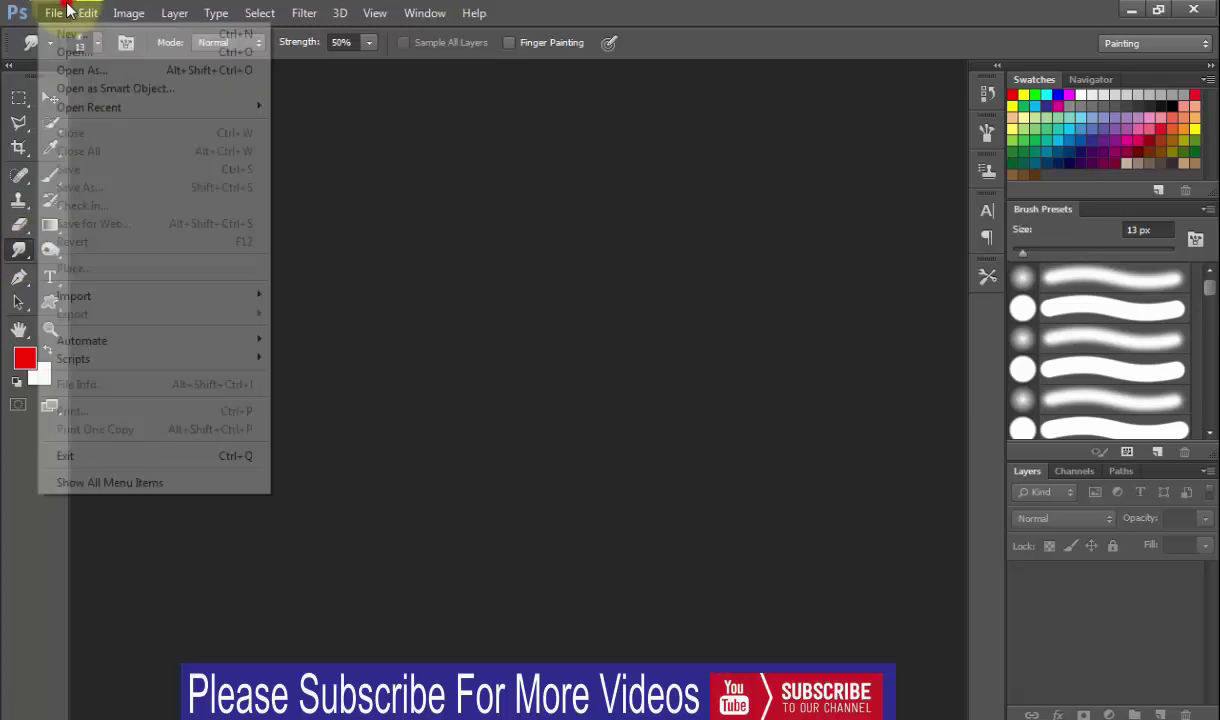
pyautogui.click(63, 53)
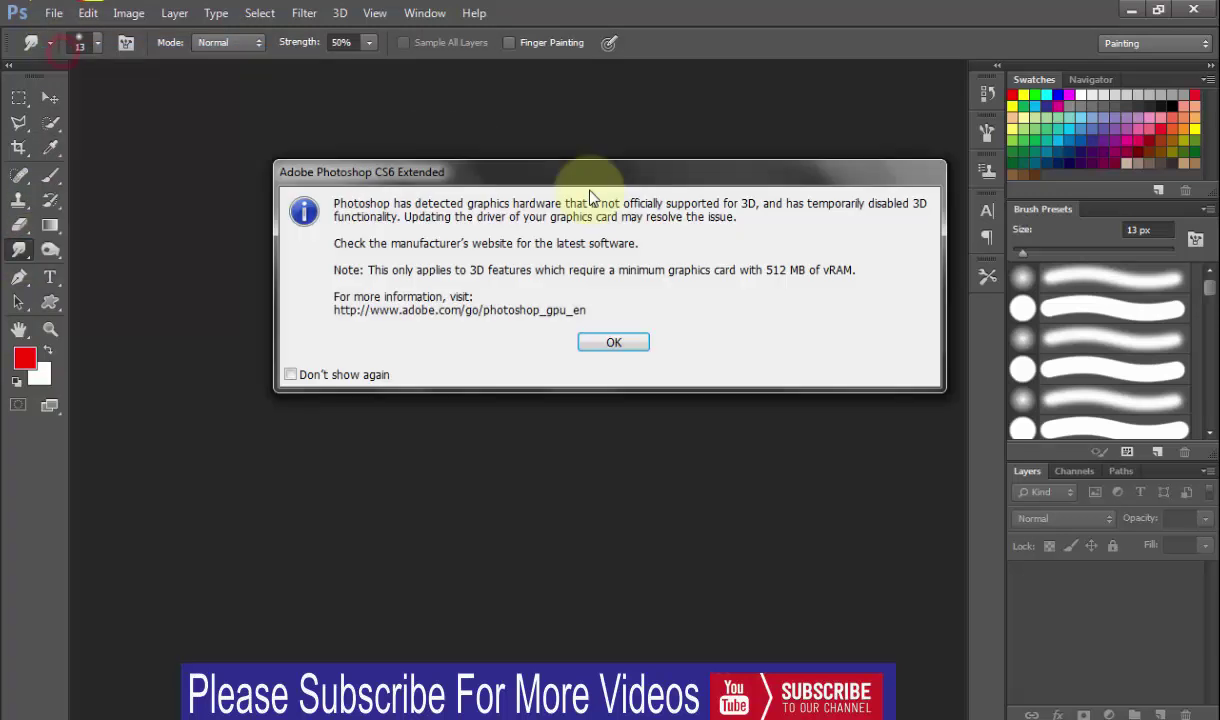
pyautogui.click(630, 341)
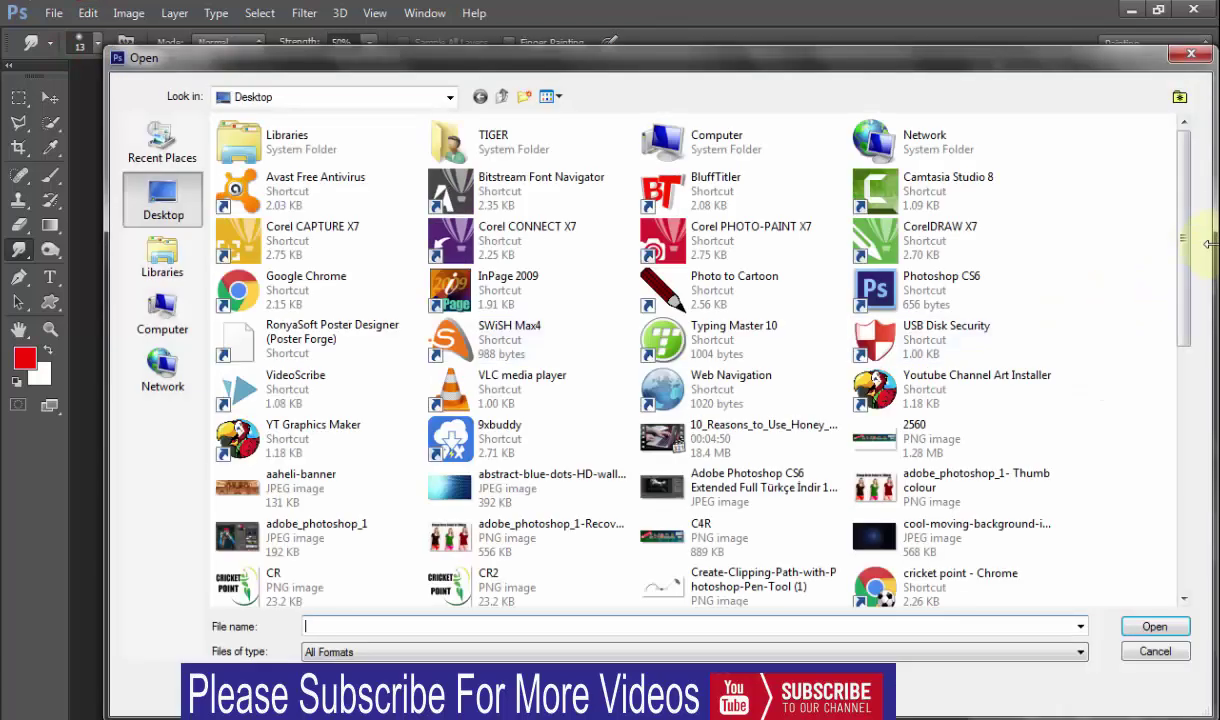
pyautogui.moveTo(1182, 294); pyautogui.dragTo(1185, 442)
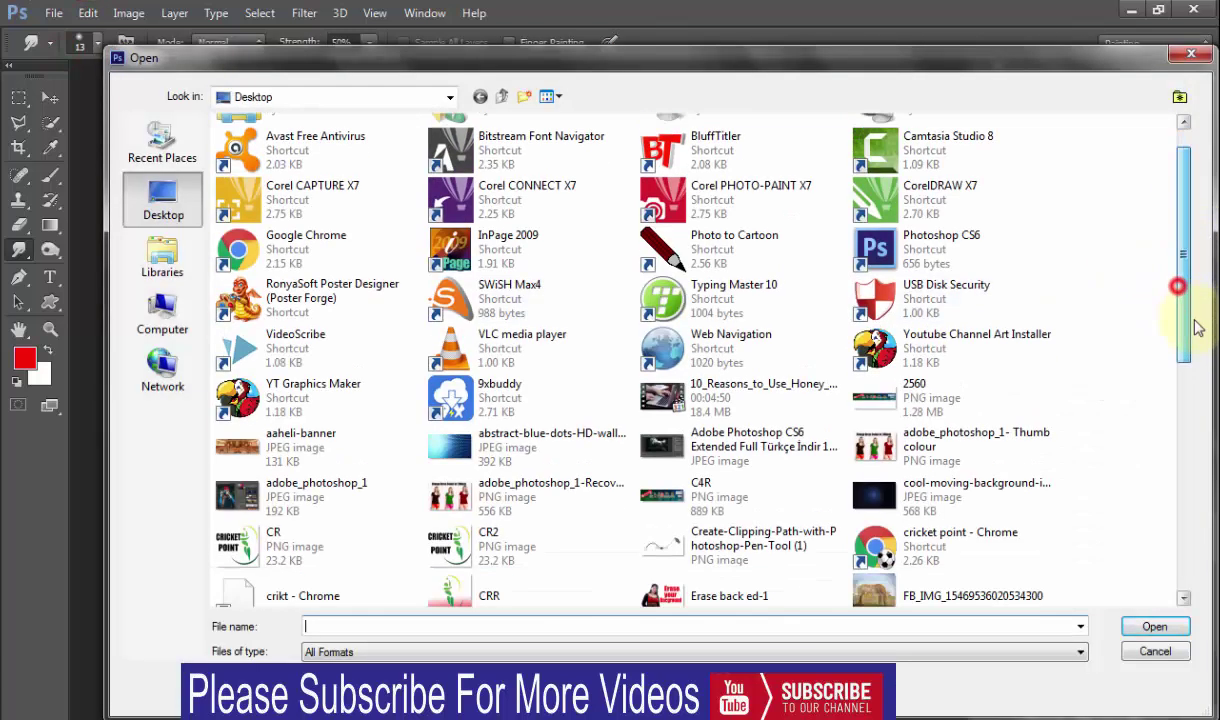
pyautogui.click(940, 455)
pyautogui.click(1148, 625)
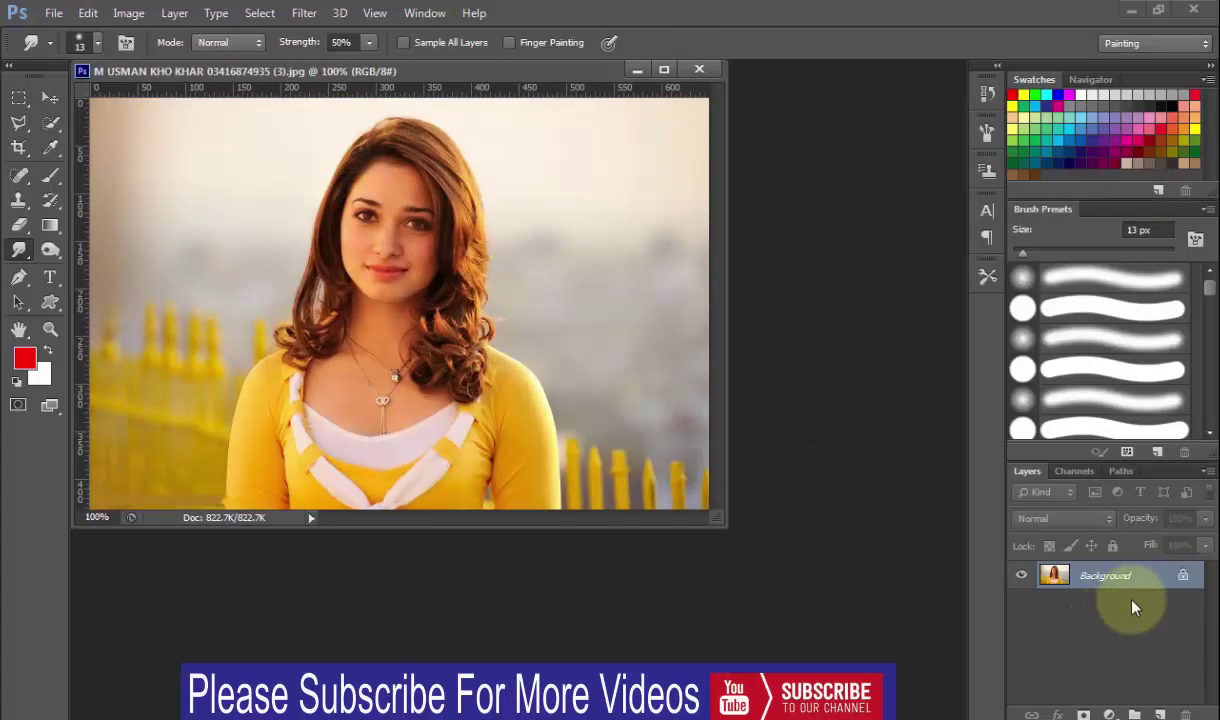
pyautogui.moveTo(1142, 585); pyautogui.dragTo(1159, 714)
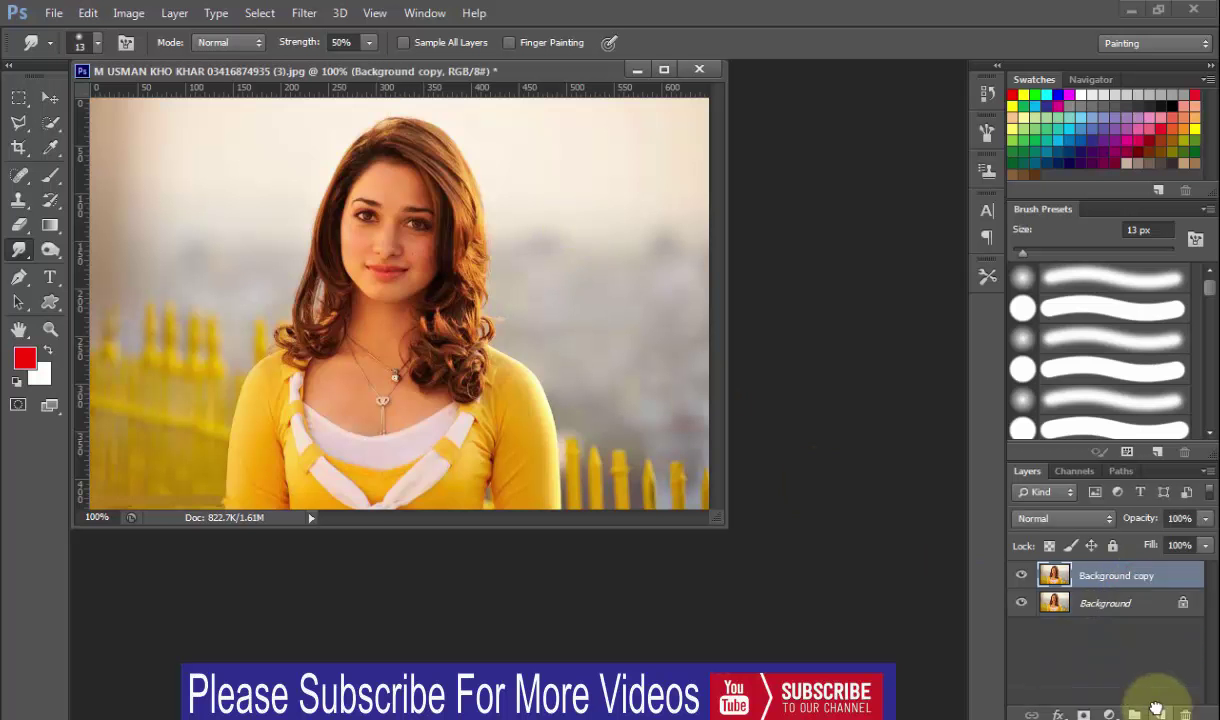
pyautogui.rightClick(18, 249)
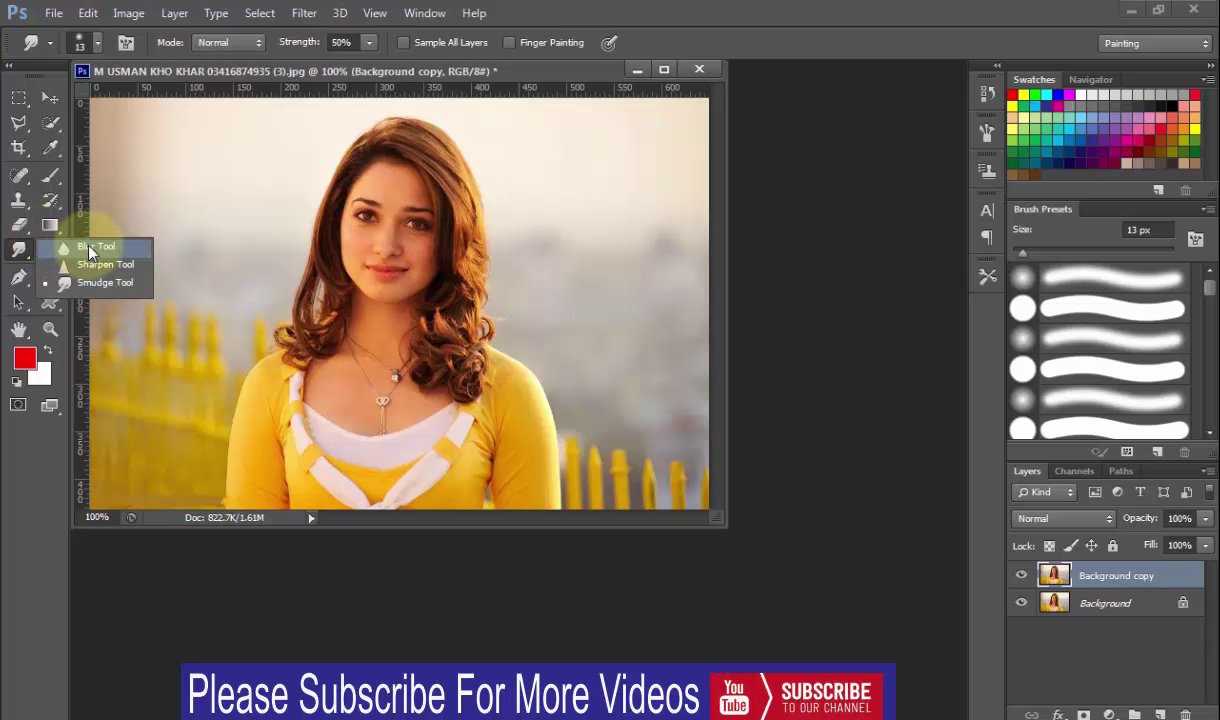
# Blur the hair beside the face on Background copy with the Blur tool at 100% strength.
pyautogui.click(91, 248)
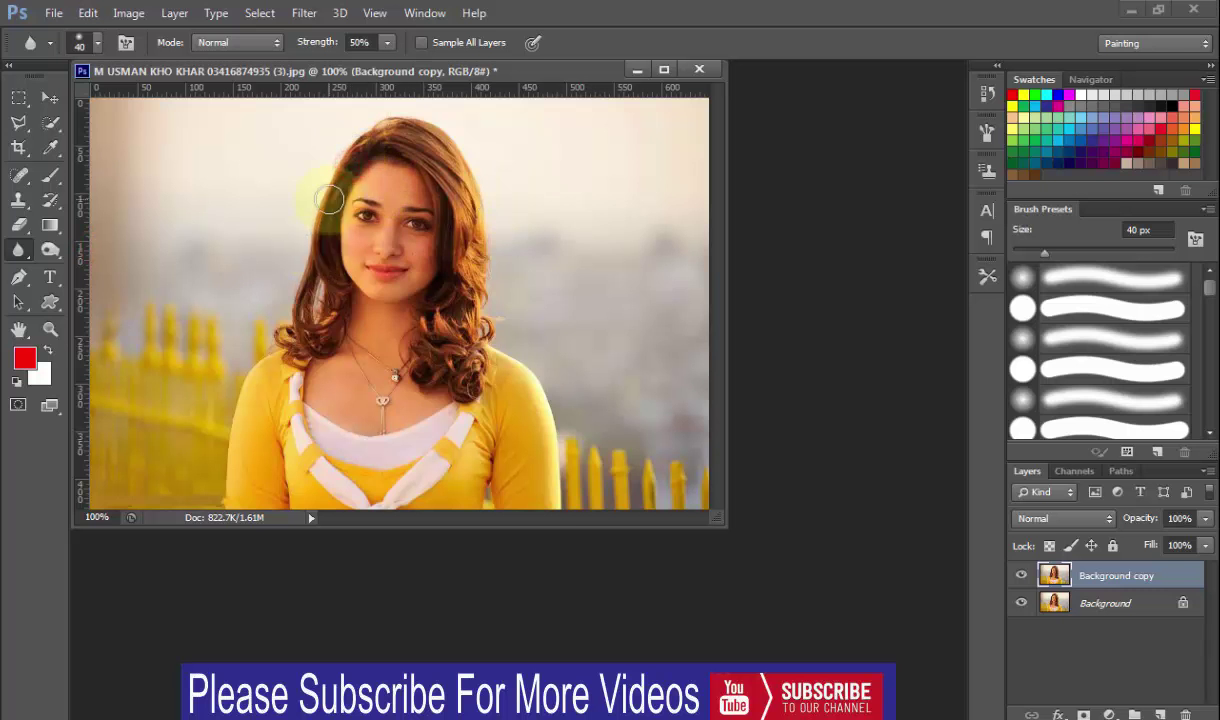
pyautogui.moveTo(381, 243)
pyautogui.mouseDown()
pyautogui.moveTo(398, 213)
pyautogui.moveTo(381, 242)
pyautogui.moveTo(384, 281)
pyautogui.mouseUp()
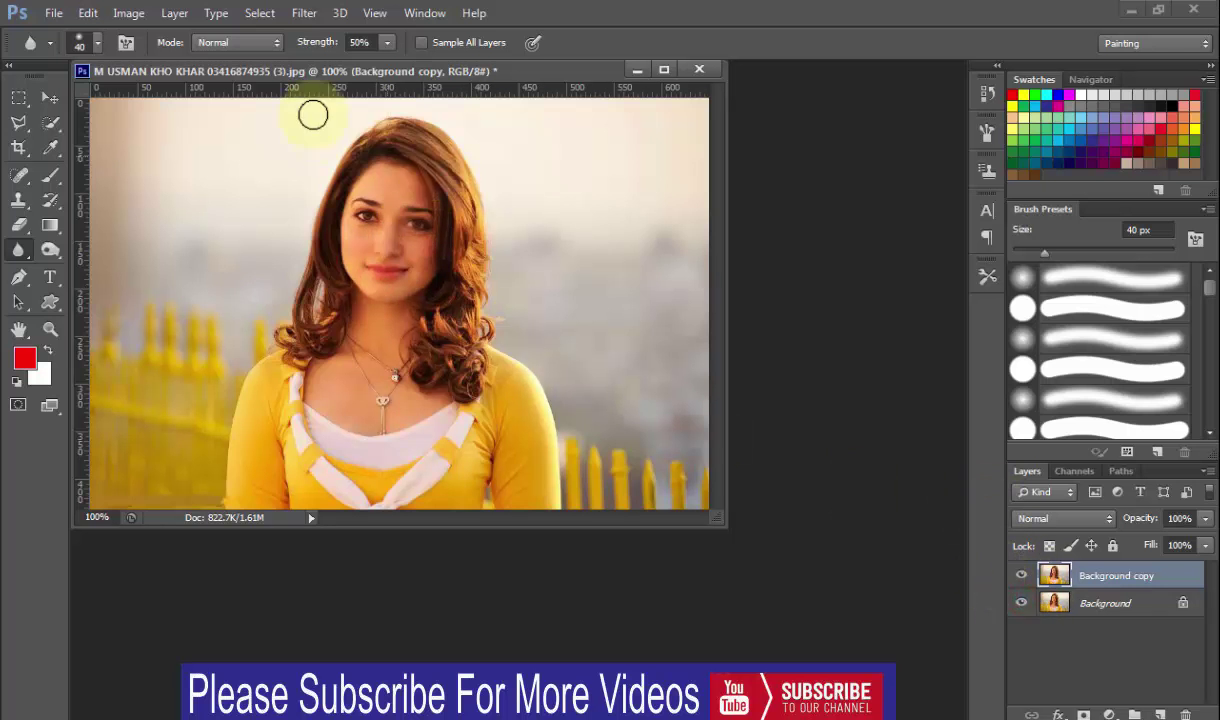
pyautogui.click(384, 42)
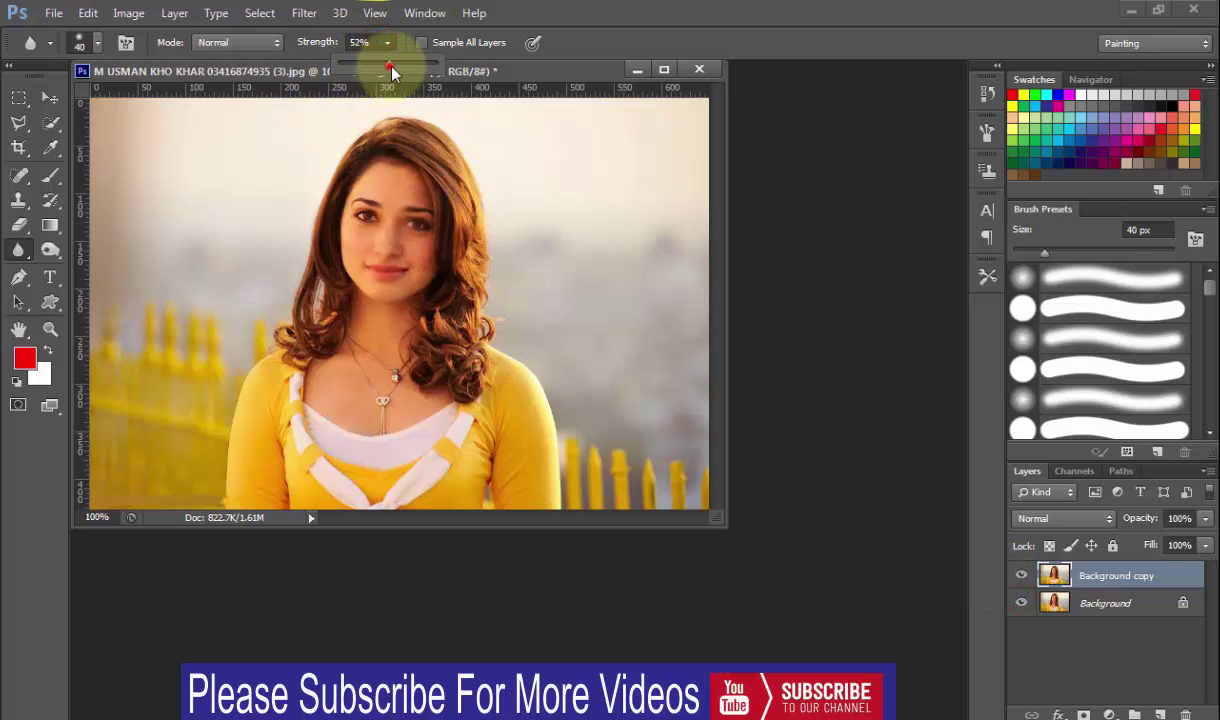
pyautogui.moveTo(390, 66); pyautogui.dragTo(440, 66)
pyautogui.moveTo(455, 278)
pyautogui.mouseDown()
pyautogui.moveTo(449, 367)
pyautogui.moveTo(463, 300)
pyautogui.moveTo(480, 290)
pyautogui.moveTo(485, 308)
pyautogui.moveTo(441, 324)
pyautogui.moveTo(447, 270)
pyautogui.moveTo(425, 325)
pyautogui.moveTo(440, 270)
pyautogui.moveTo(471, 254)
pyautogui.moveTo(444, 294)
pyautogui.moveTo(427, 362)
pyautogui.mouseUp()
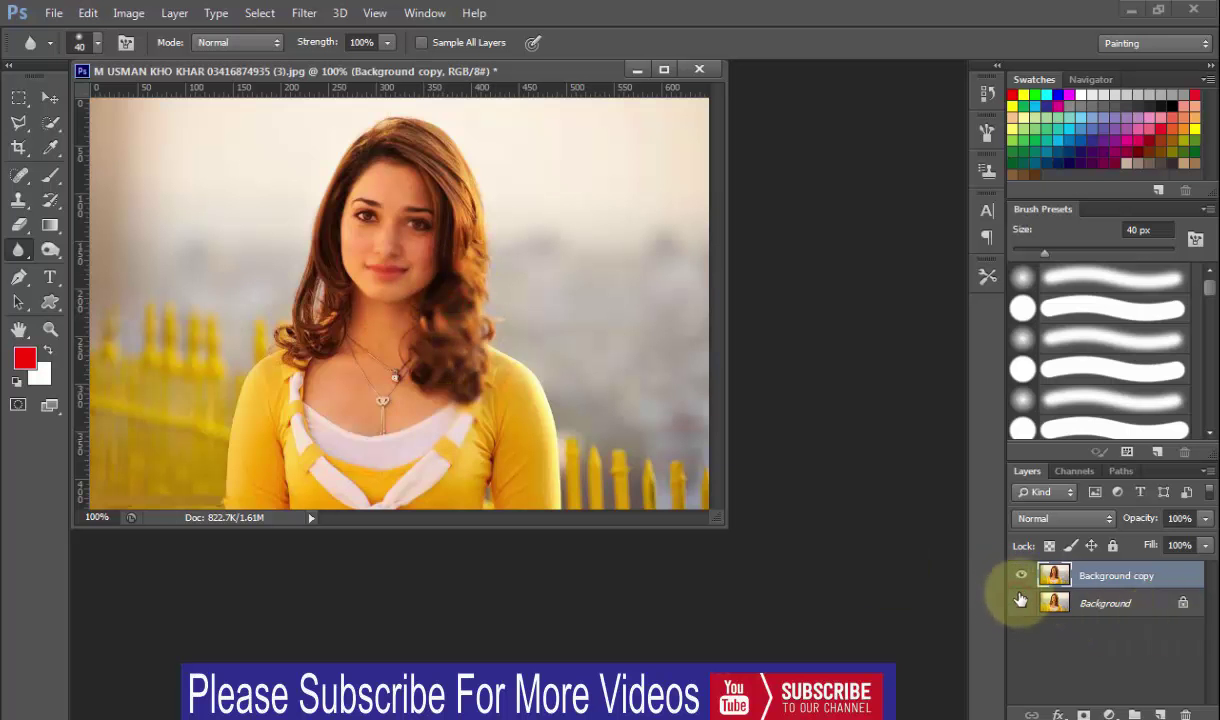
# Compare the layers by toggling visibility, then blur the hair near the temple.
pyautogui.click(1021, 576)
pyautogui.click(1024, 600)
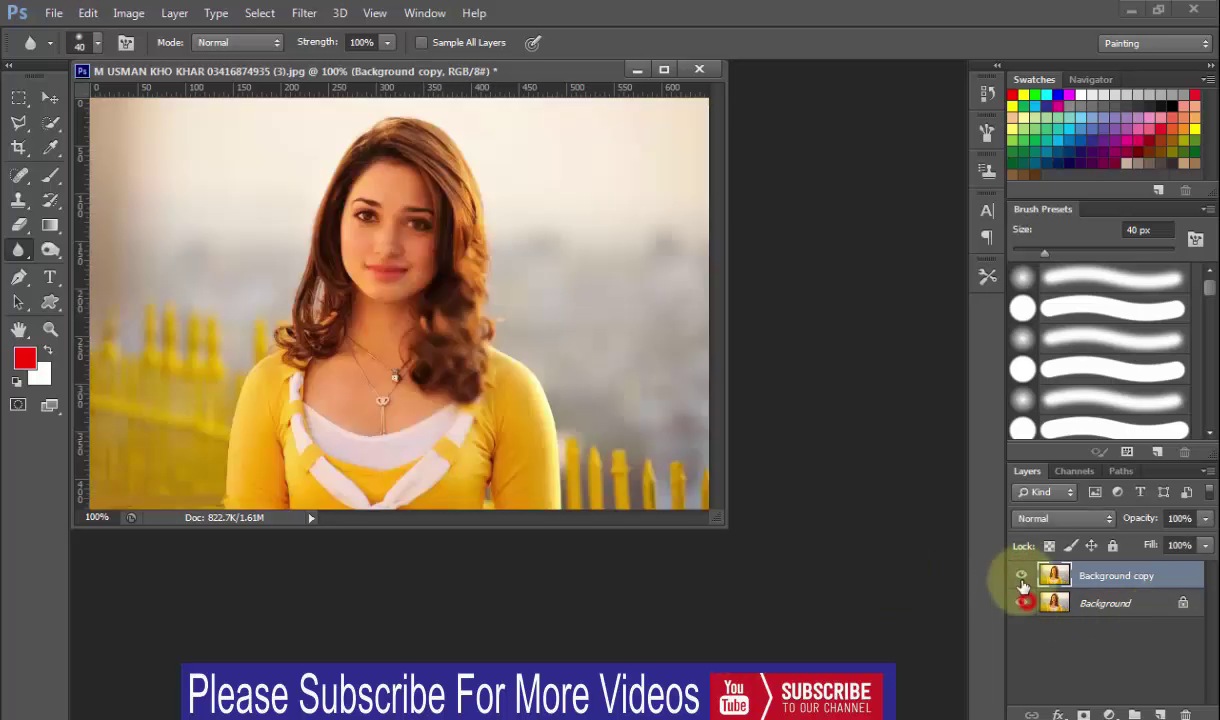
pyautogui.click(1021, 576)
pyautogui.click(1021, 576)
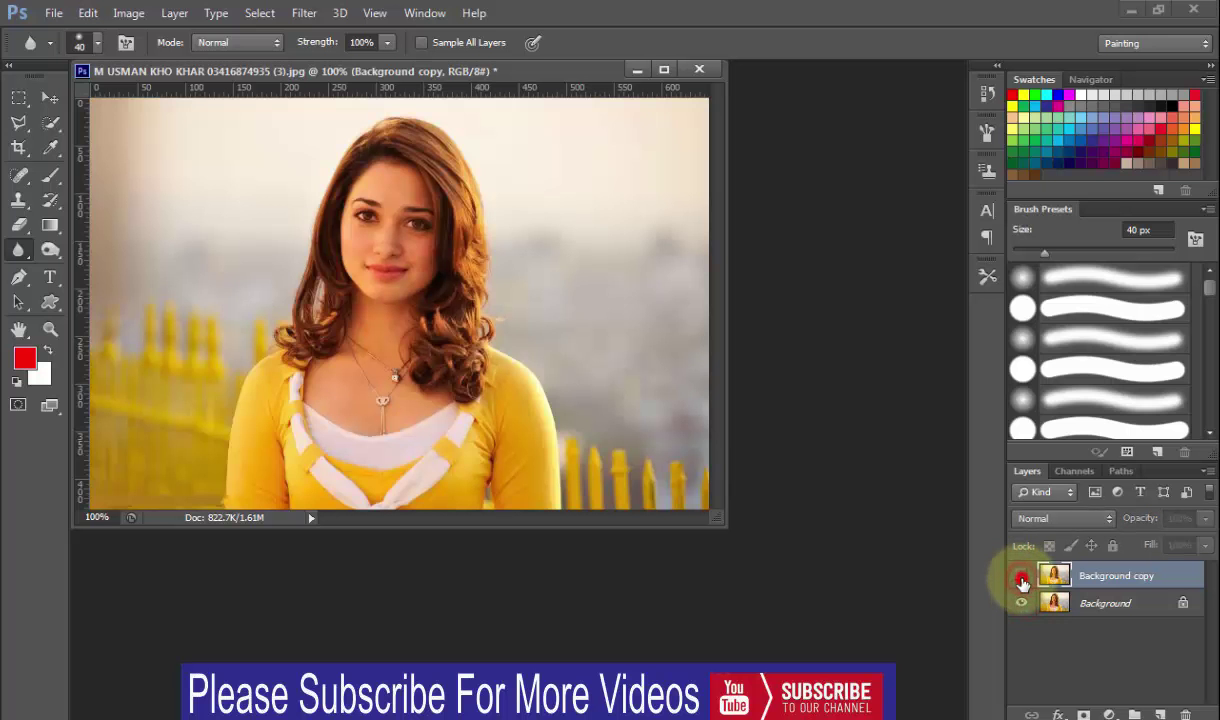
pyautogui.click(1021, 576)
pyautogui.click(455, 200)
pyautogui.moveTo(450, 215)
pyautogui.mouseDown()
pyautogui.moveTo(446, 194)
pyautogui.moveTo(457, 192)
pyautogui.mouseUp()
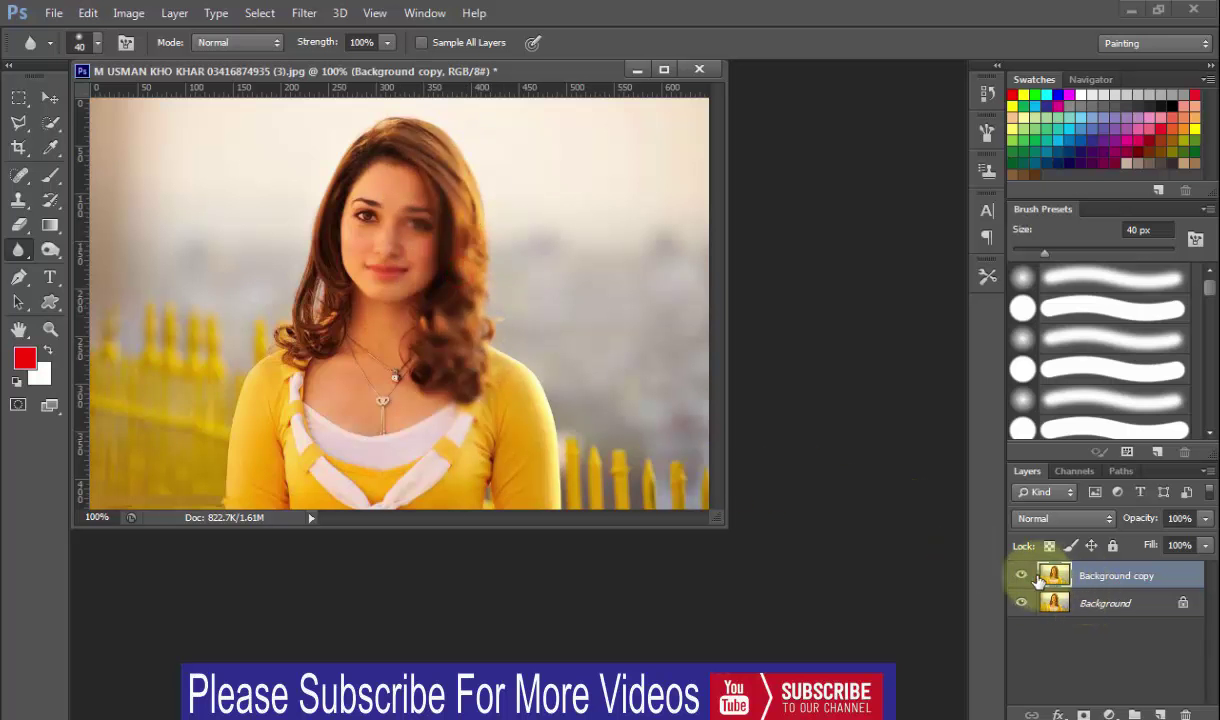
# Compare before and after, then move the photo window down and right.
pyautogui.click(1022, 576)
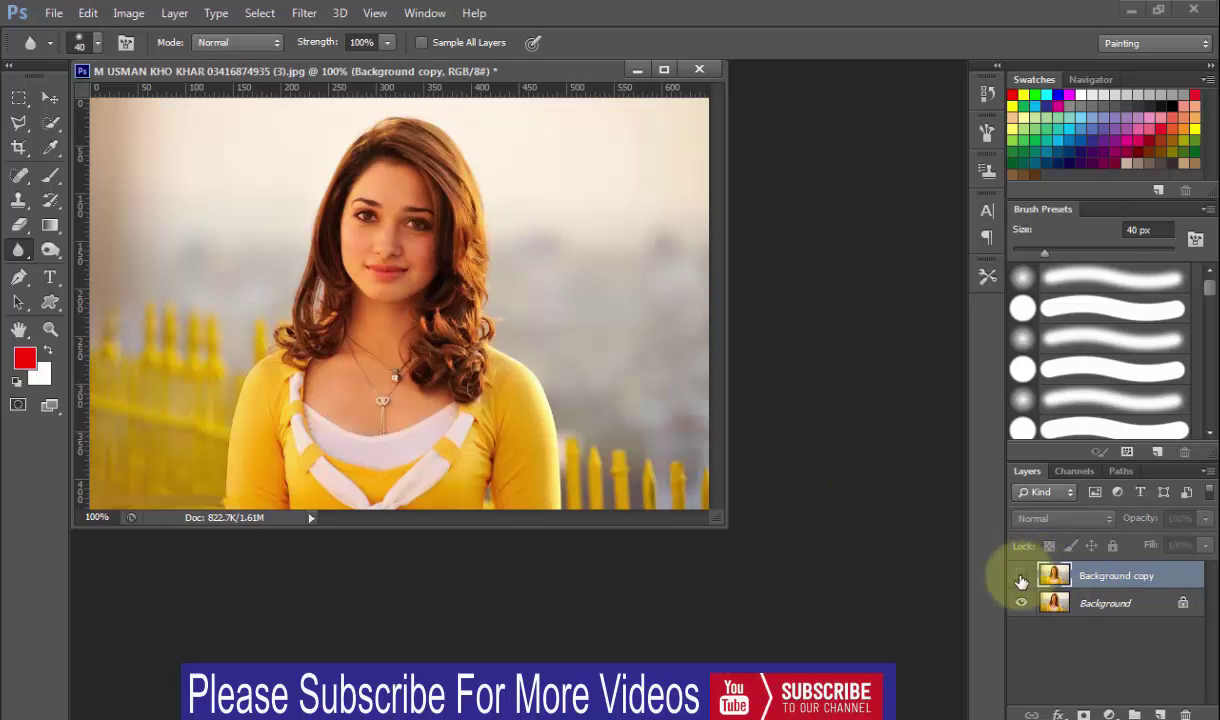
pyautogui.click(1021, 576)
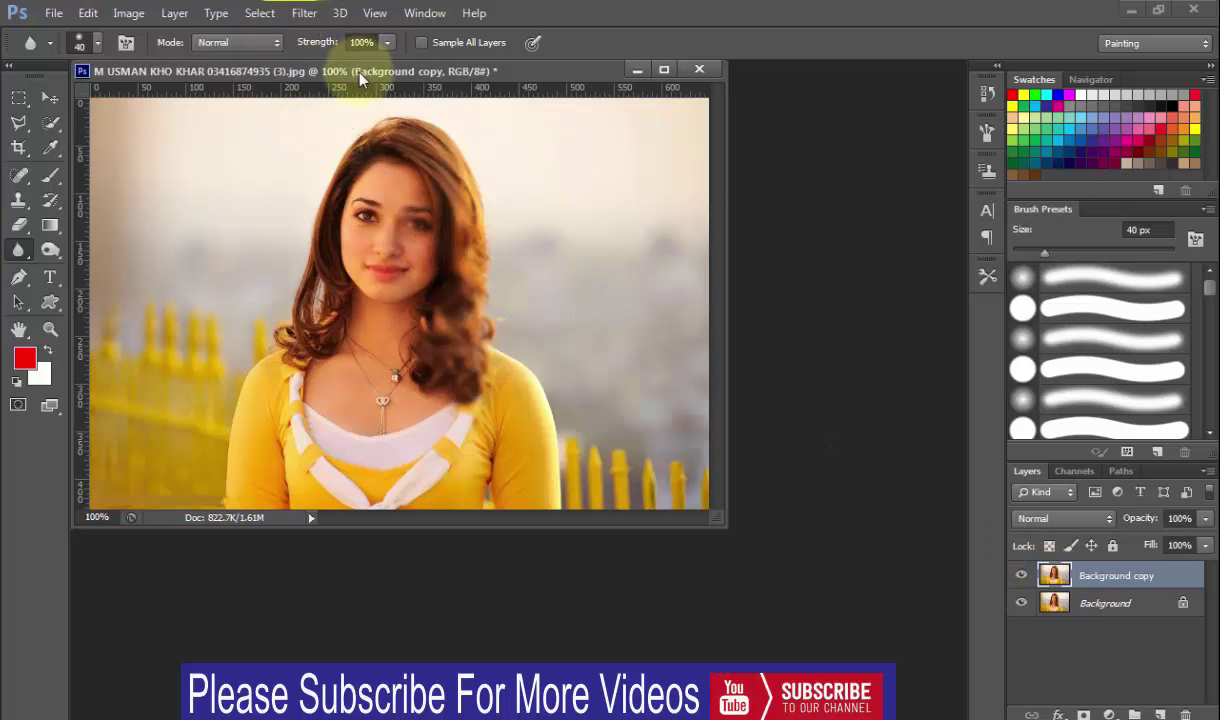
pyautogui.moveTo(360, 78); pyautogui.dragTo(690, 182)
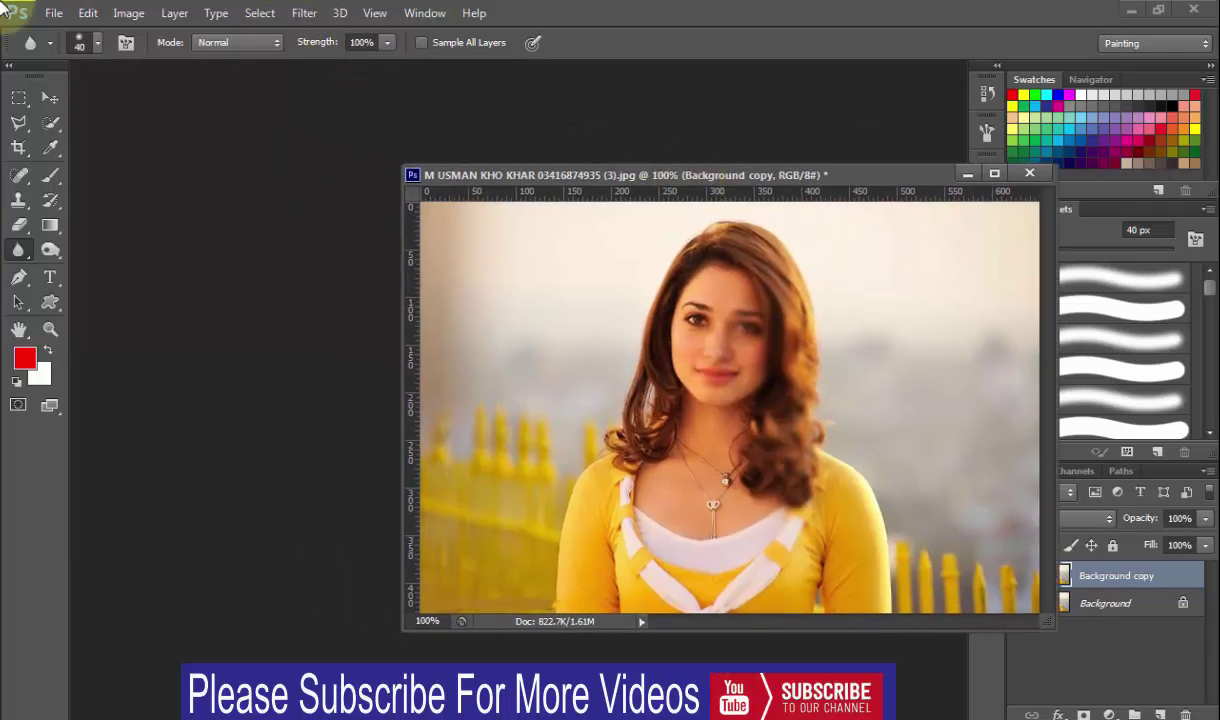
# Create a new blank document, Untitled-1.
pyautogui.click(54, 13)
pyautogui.click(73, 33)
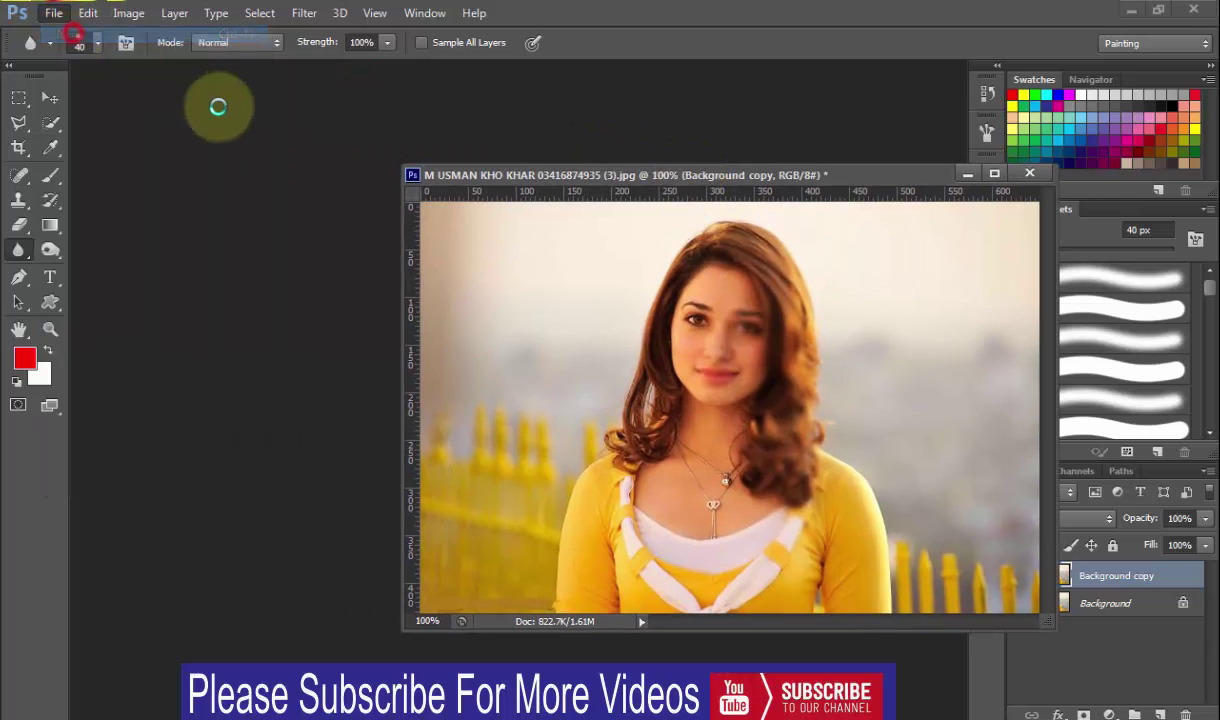
pyautogui.click(700, 165)
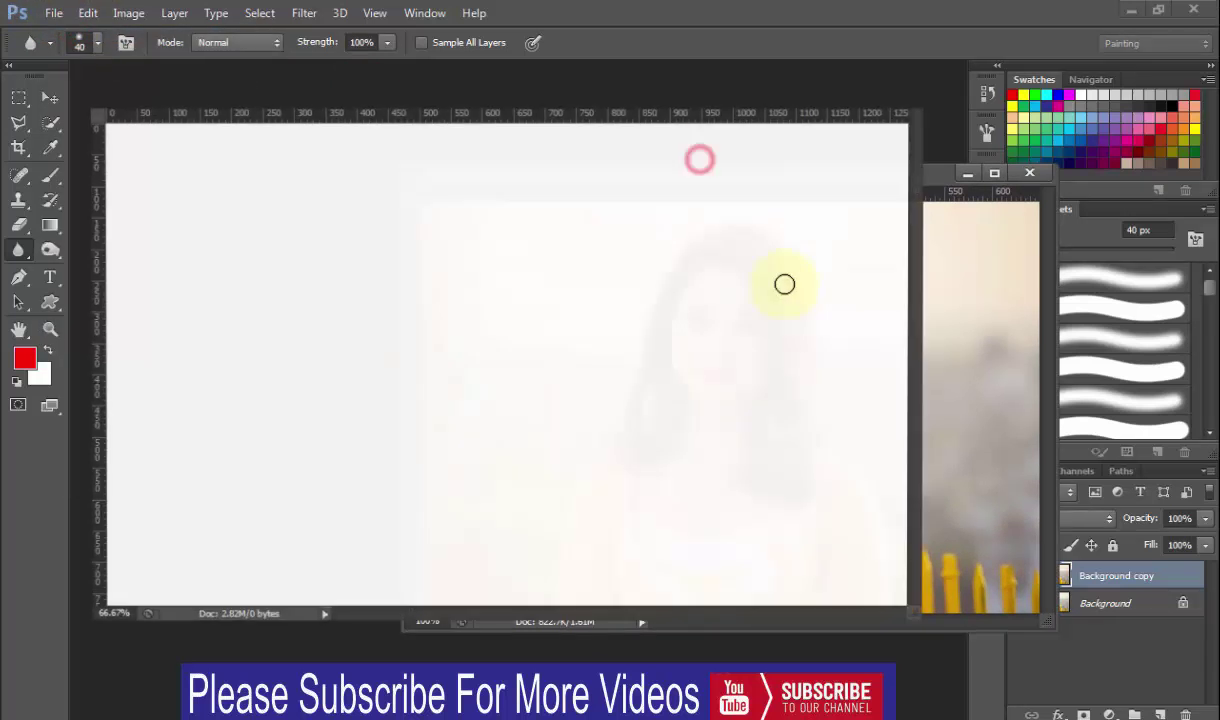
# Quick-select the woman's head, hair, neckline and shirt in the portrait photo.
pyautogui.click(55, 96)
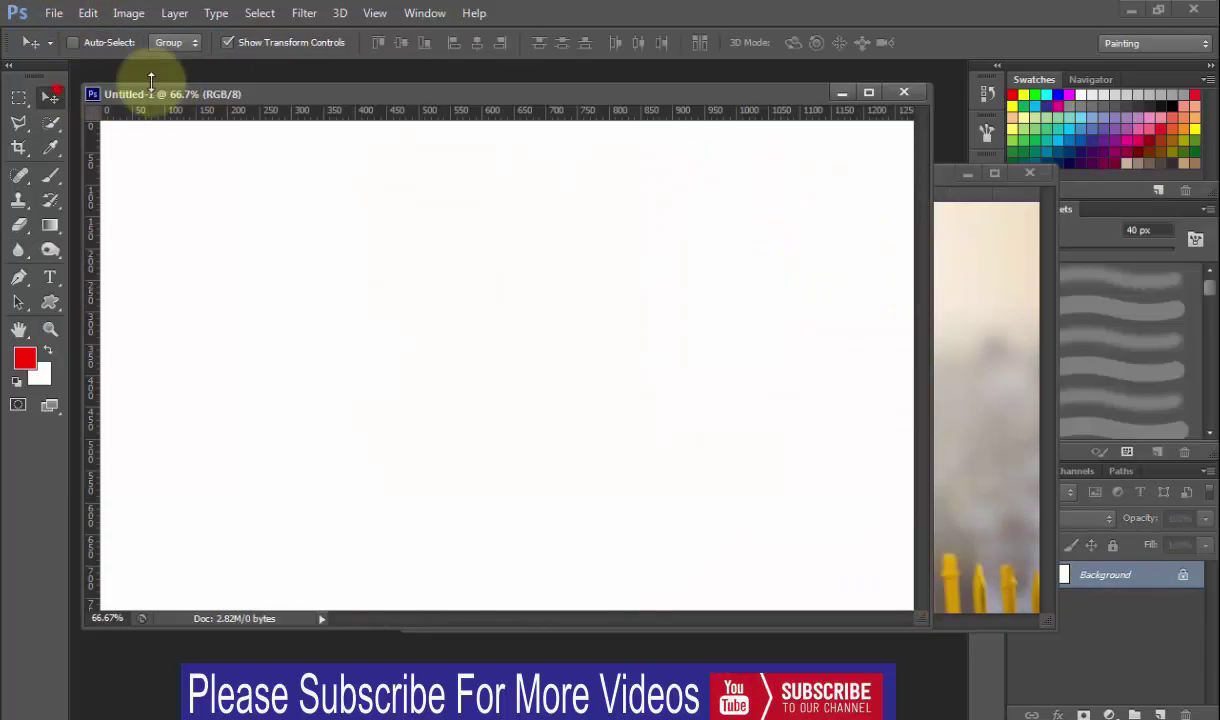
pyautogui.click(958, 253)
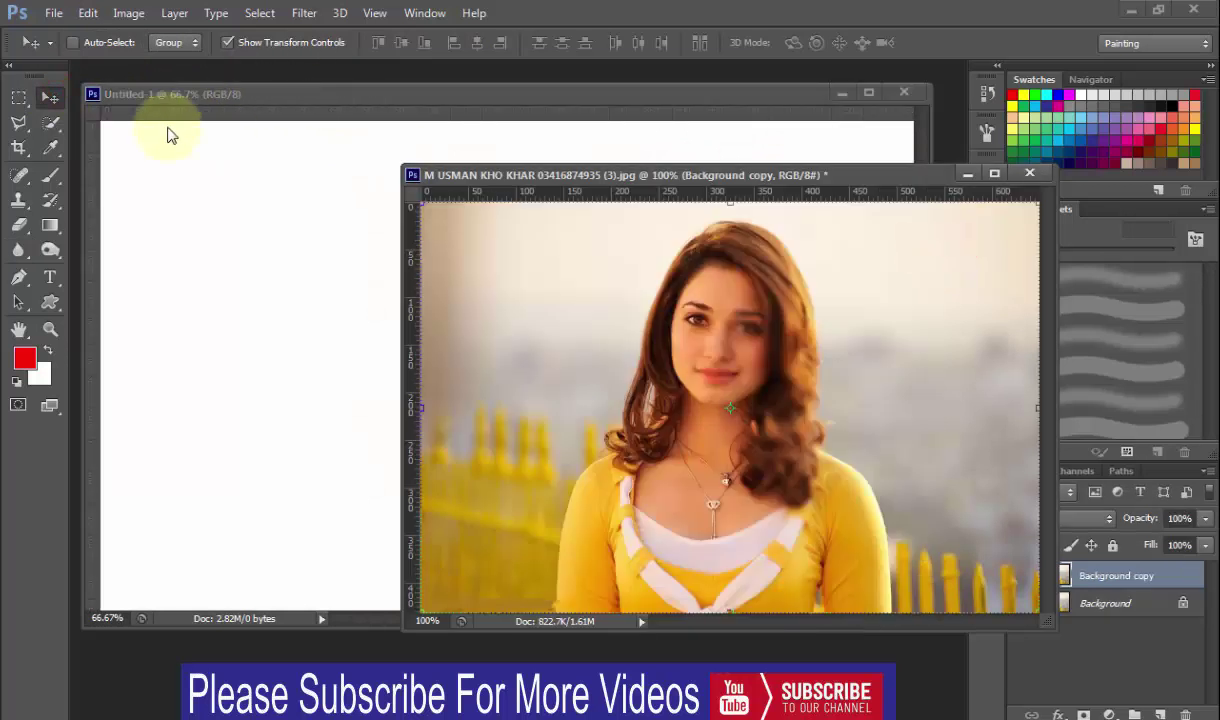
pyautogui.click(38, 120)
pyautogui.moveTo(683, 251)
pyautogui.mouseDown()
pyautogui.moveTo(705, 562)
pyautogui.moveTo(693, 595)
pyautogui.moveTo(655, 578)
pyautogui.moveTo(580, 505)
pyautogui.mouseUp()
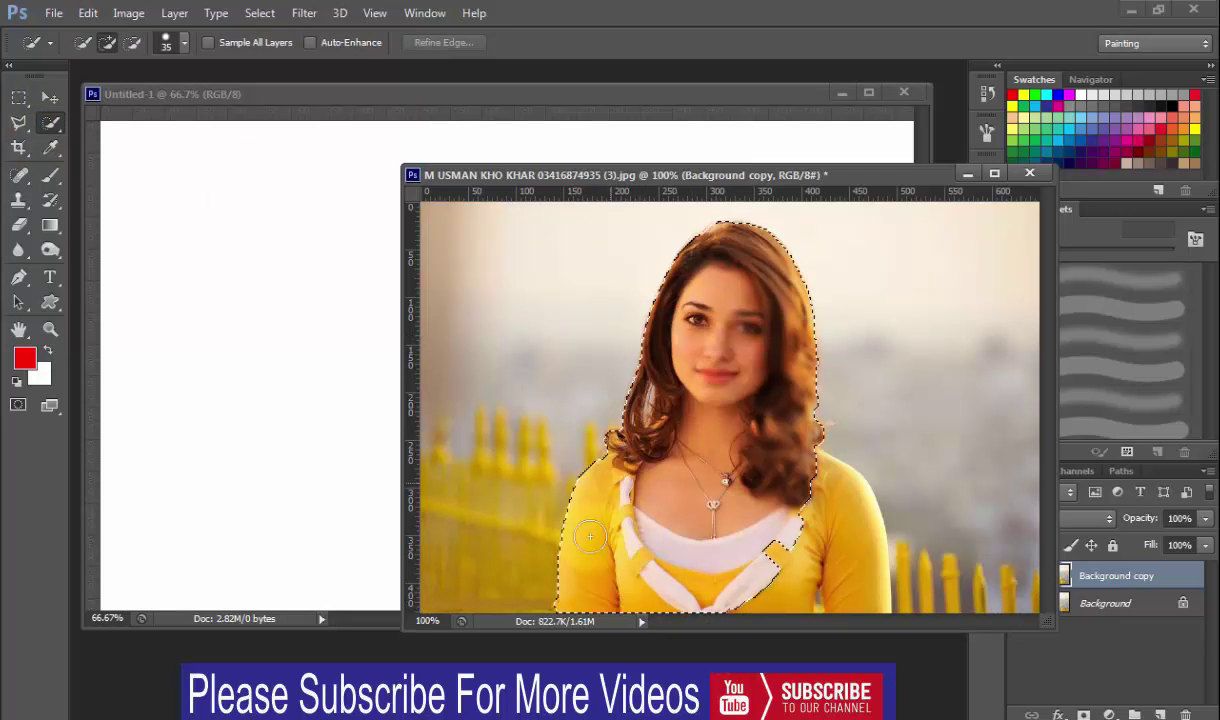
pyautogui.moveTo(832, 563); pyautogui.dragTo(790, 540)
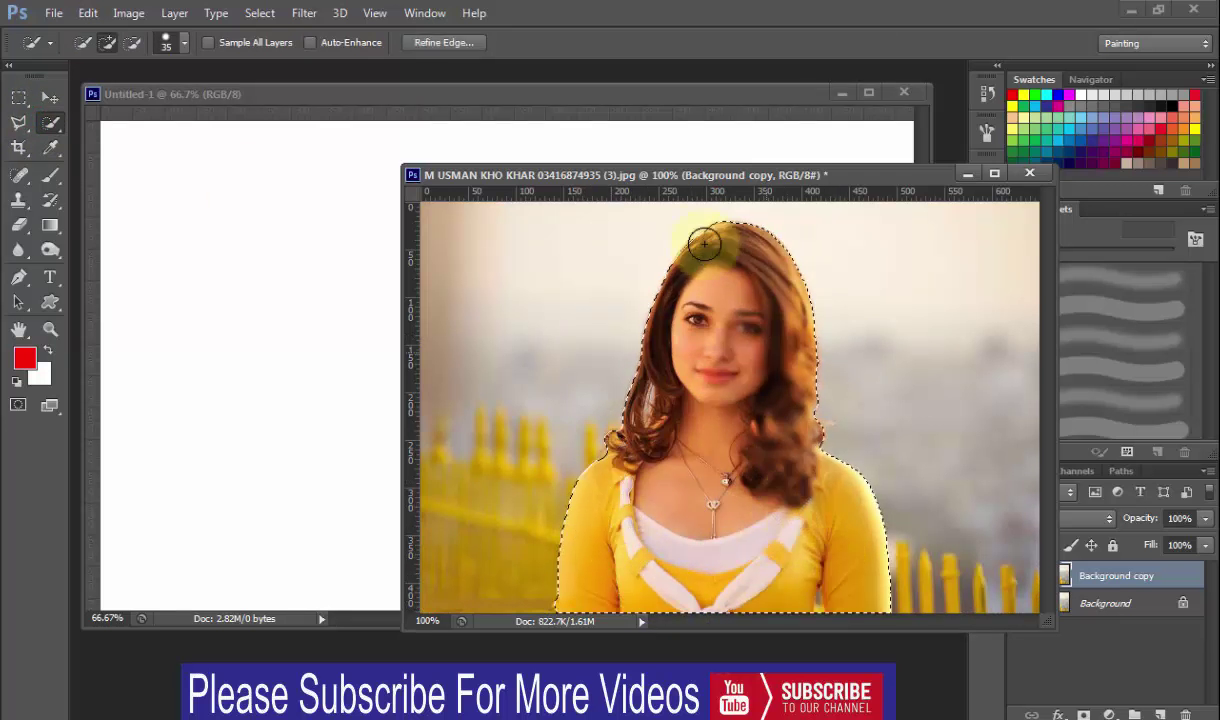
# Drag the cut-out into Untitled-1 as Layer 1 and enlarge it to fill the canvas.
pyautogui.click(49, 97)
pyautogui.moveTo(767, 381)
pyautogui.mouseDown()
pyautogui.moveTo(268, 296)
pyautogui.moveTo(354, 327)
pyautogui.mouseUp()
pyautogui.moveTo(272, 293); pyautogui.dragTo(524, 478)
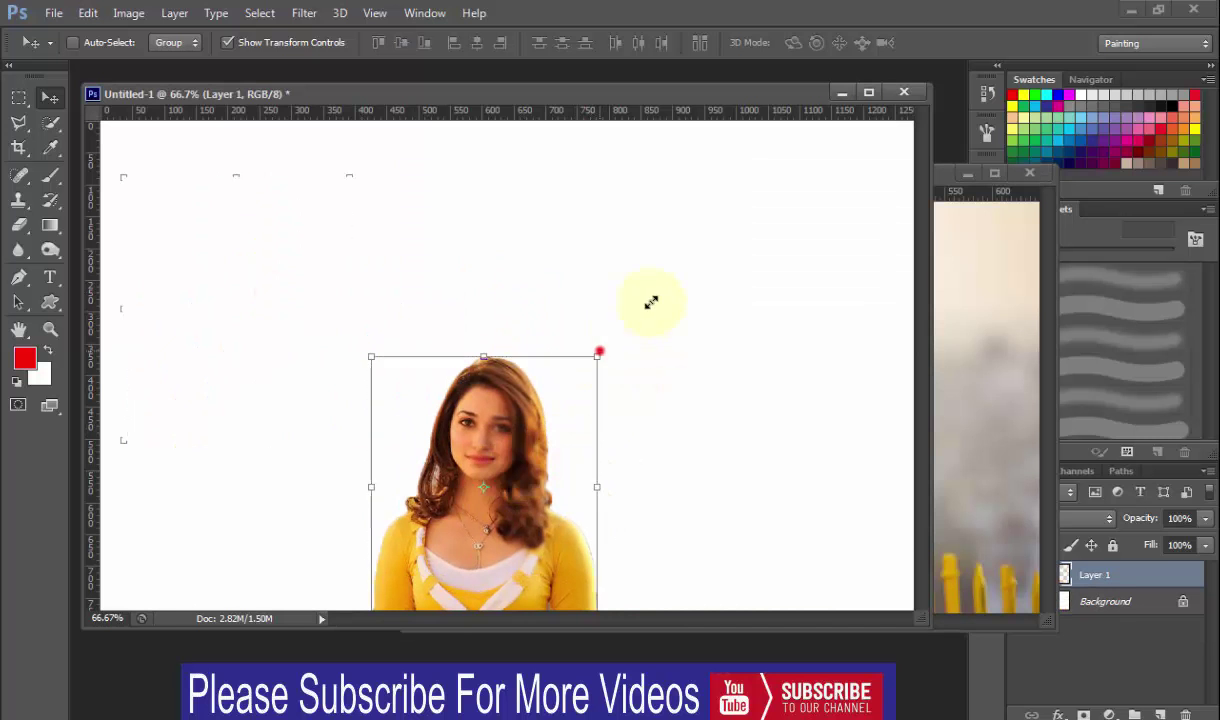
pyautogui.moveTo(598, 350); pyautogui.dragTo(786, 207)
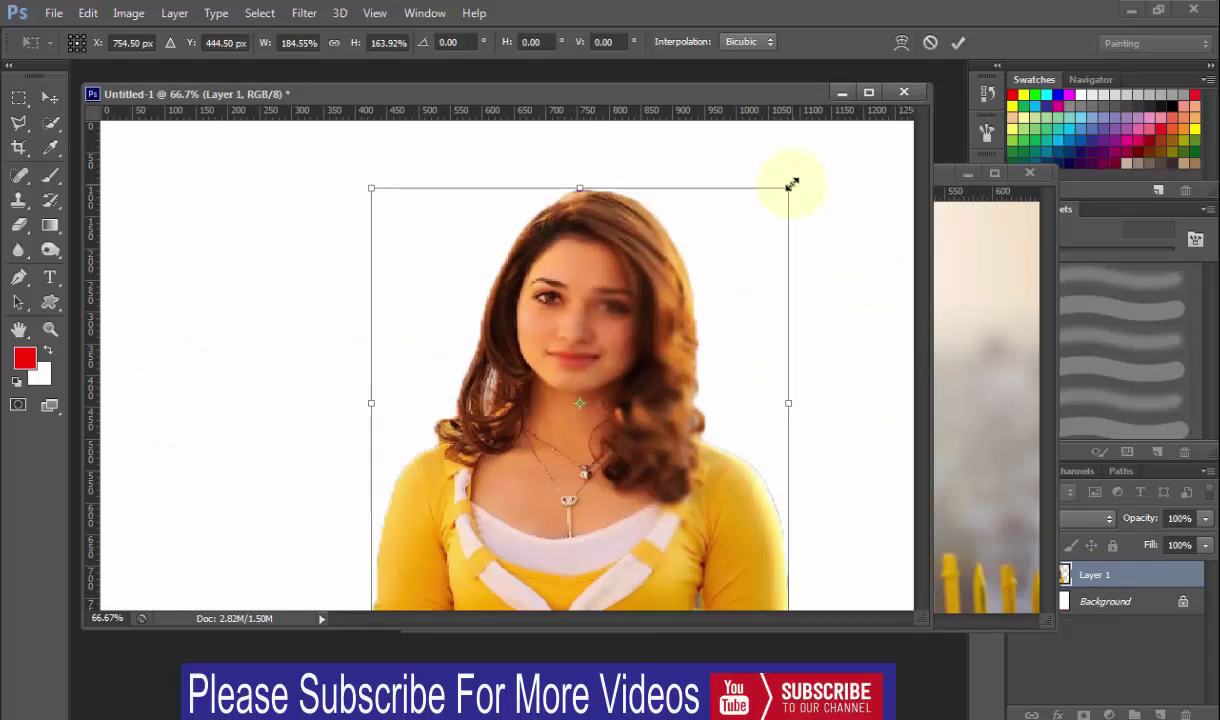
pyautogui.click(960, 42)
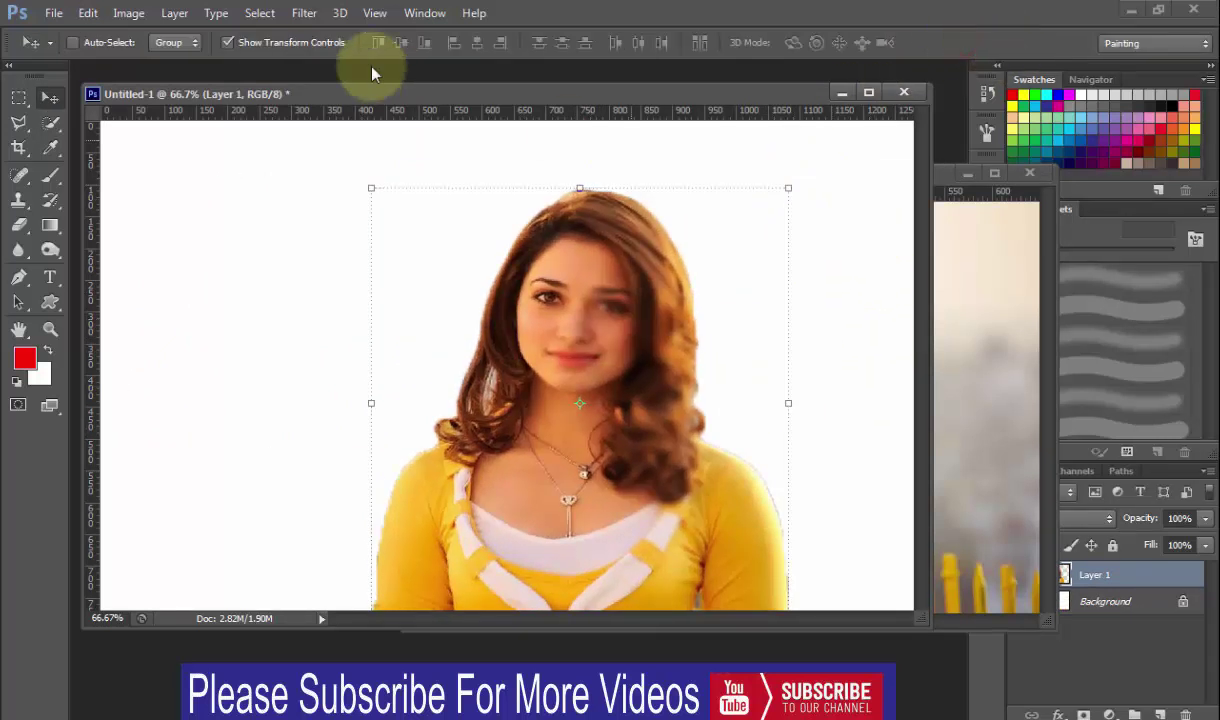
pyautogui.click(1113, 603)
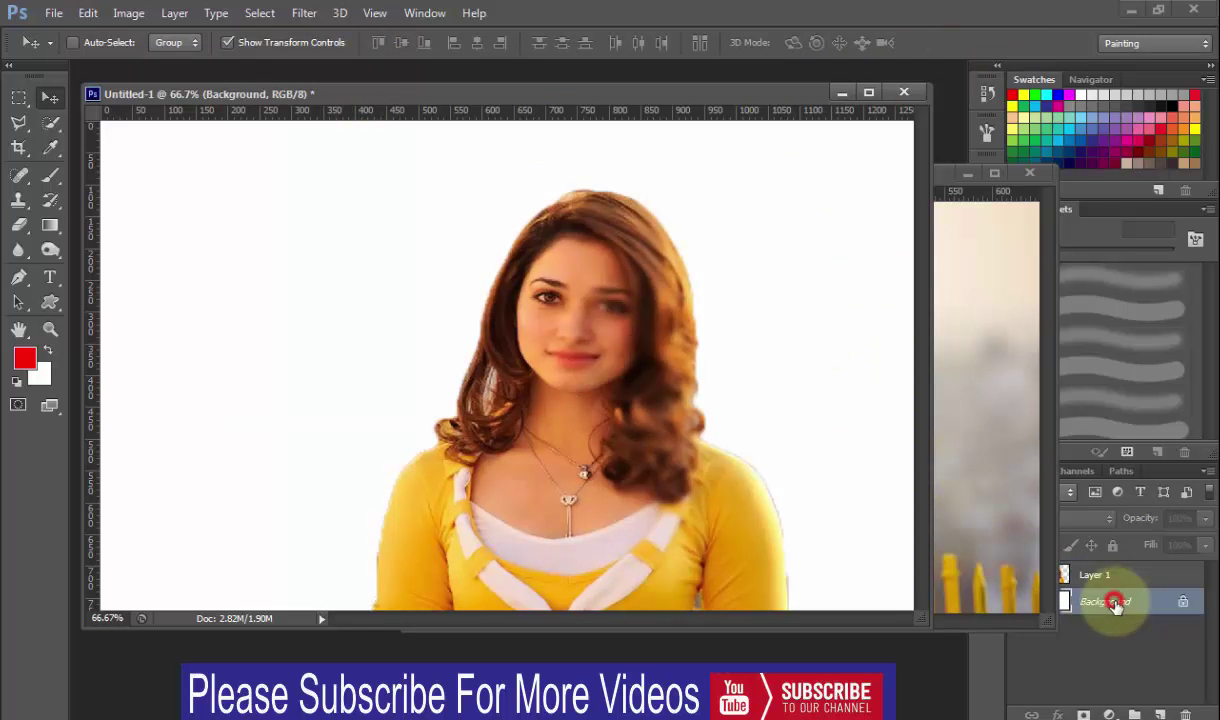
# Blur the cut-out woman's left hair edge and both shoulder edges.
pyautogui.click(18, 248)
pyautogui.moveTo(539, 217)
pyautogui.mouseDown()
pyautogui.moveTo(437, 435)
pyautogui.moveTo(403, 453)
pyautogui.mouseUp()
pyautogui.moveTo(389, 509); pyautogui.dragTo(376, 569)
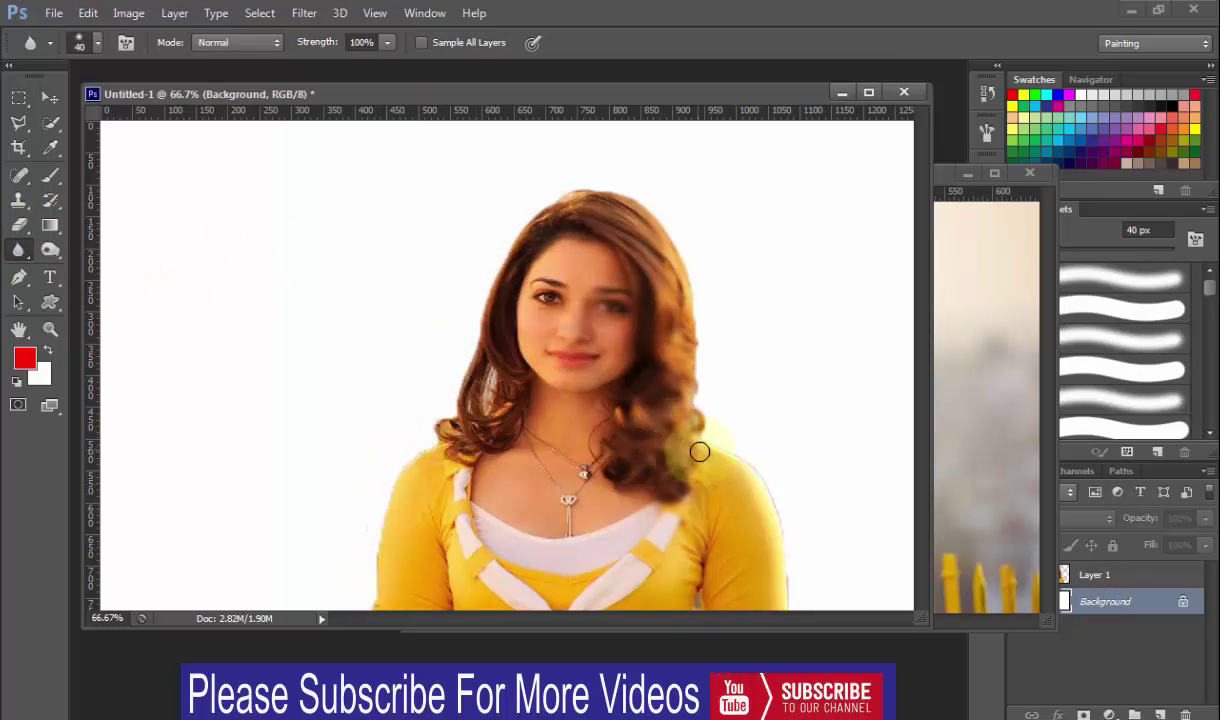
pyautogui.moveTo(720, 443)
pyautogui.mouseDown()
pyautogui.moveTo(784, 574)
pyautogui.moveTo(786, 541)
pyautogui.mouseUp()
pyautogui.moveTo(734, 458)
pyautogui.mouseDown()
pyautogui.moveTo(771, 526)
pyautogui.moveTo(749, 479)
pyautogui.moveTo(781, 498)
pyautogui.moveTo(791, 569)
pyautogui.mouseUp()
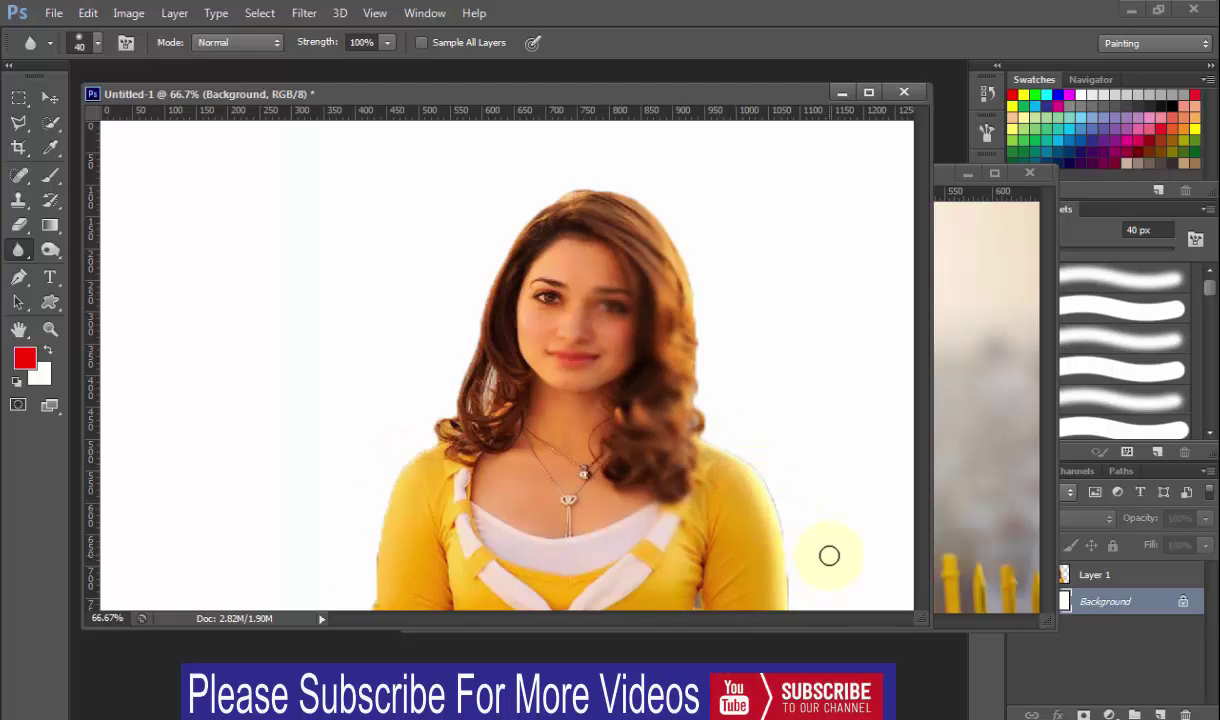
pyautogui.click(953, 178)
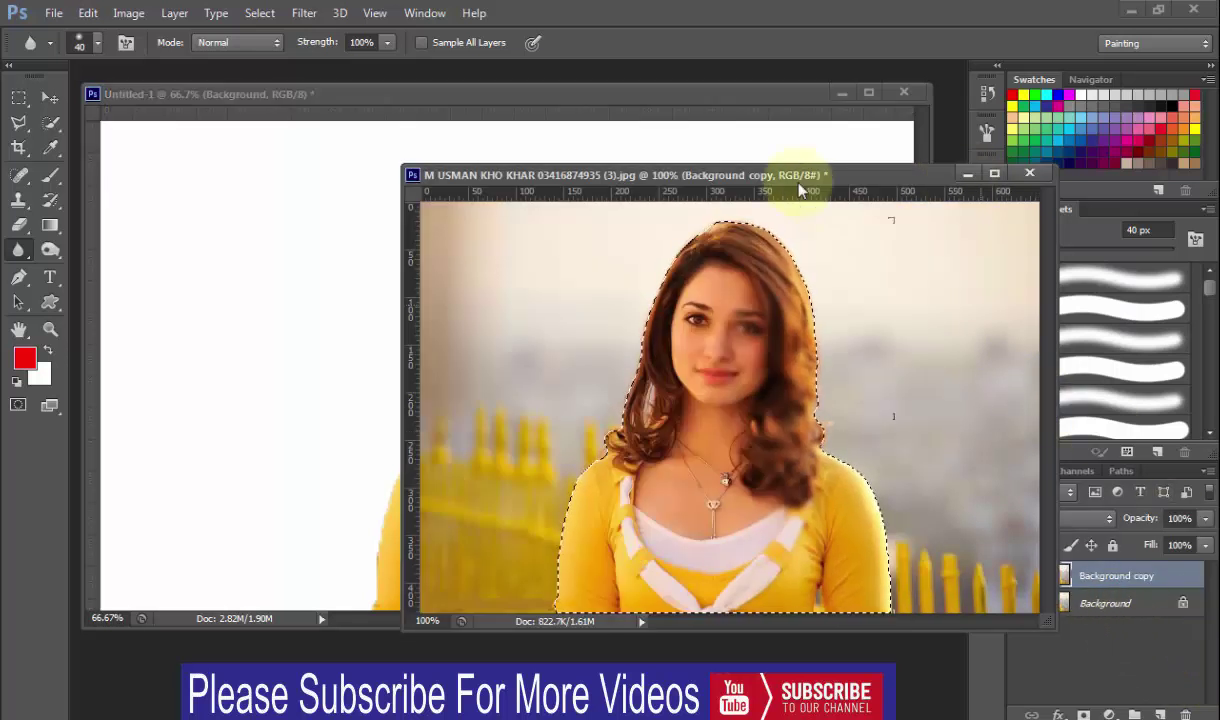
# Deselect, pick Sharpen, duplicate Background as Background copy 2, hide Background copy, zoom to 300%.
pyautogui.moveTo(800, 183); pyautogui.dragTo(625, 168)
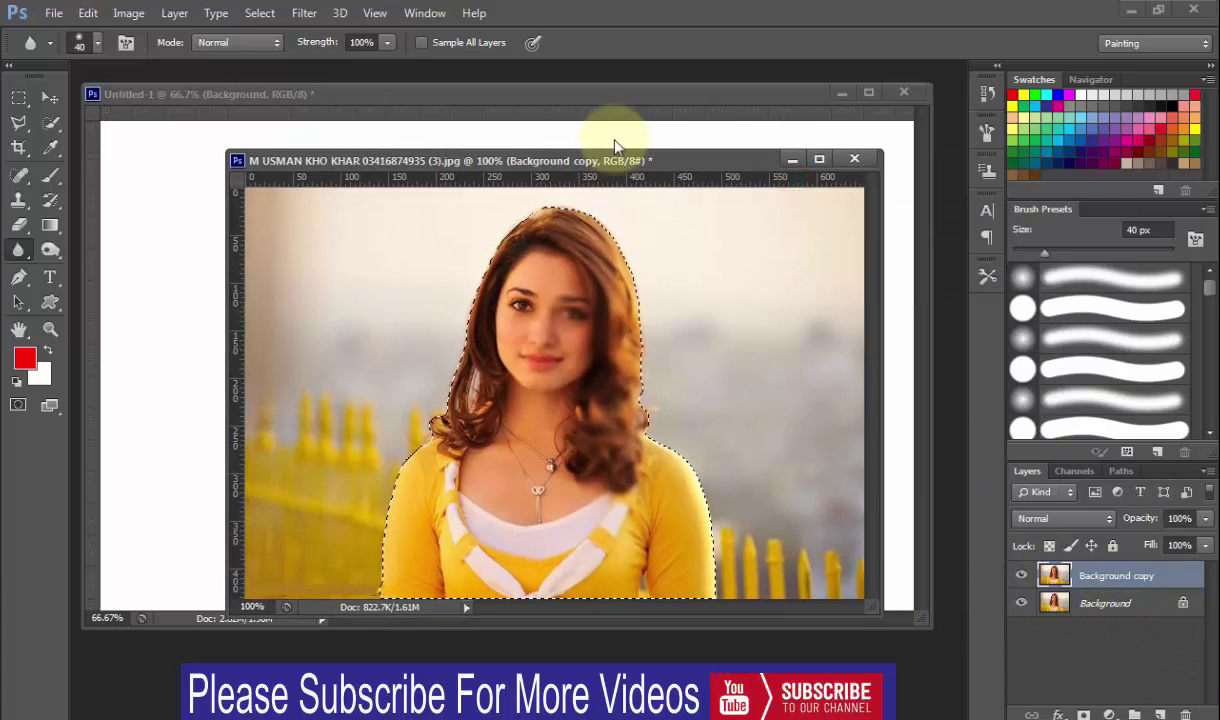
pyautogui.hotkey('ctrl', 'd')
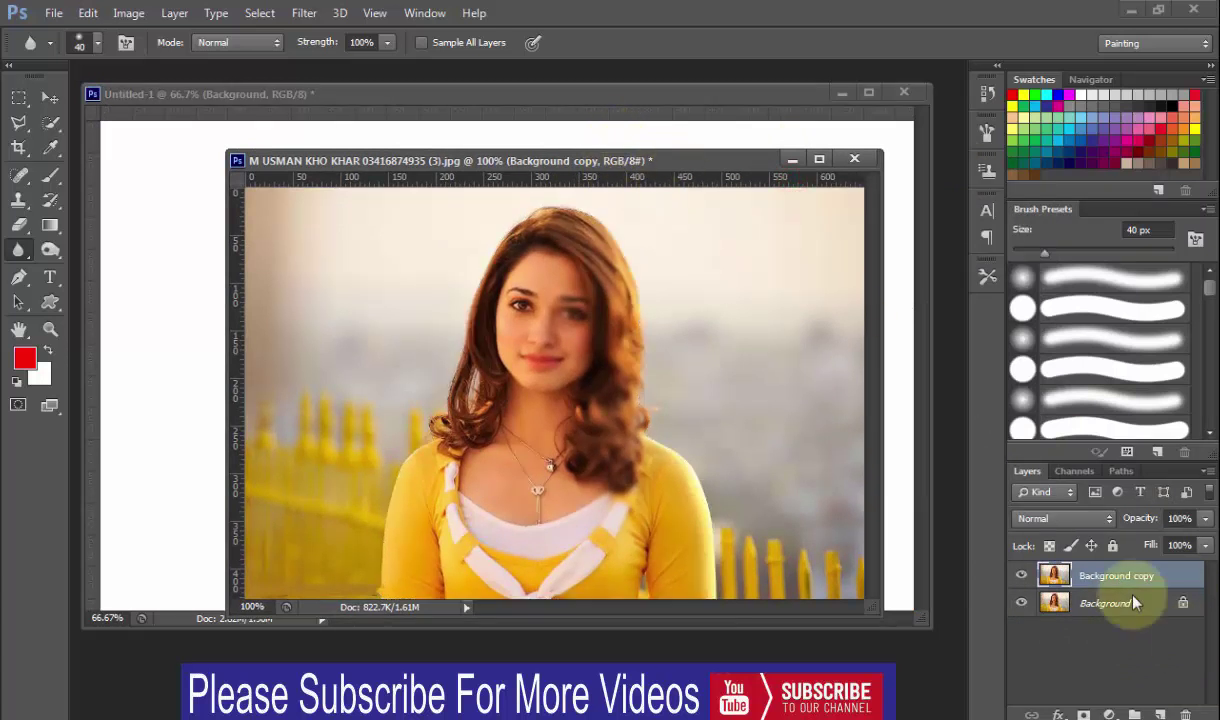
pyautogui.rightClick(18, 250)
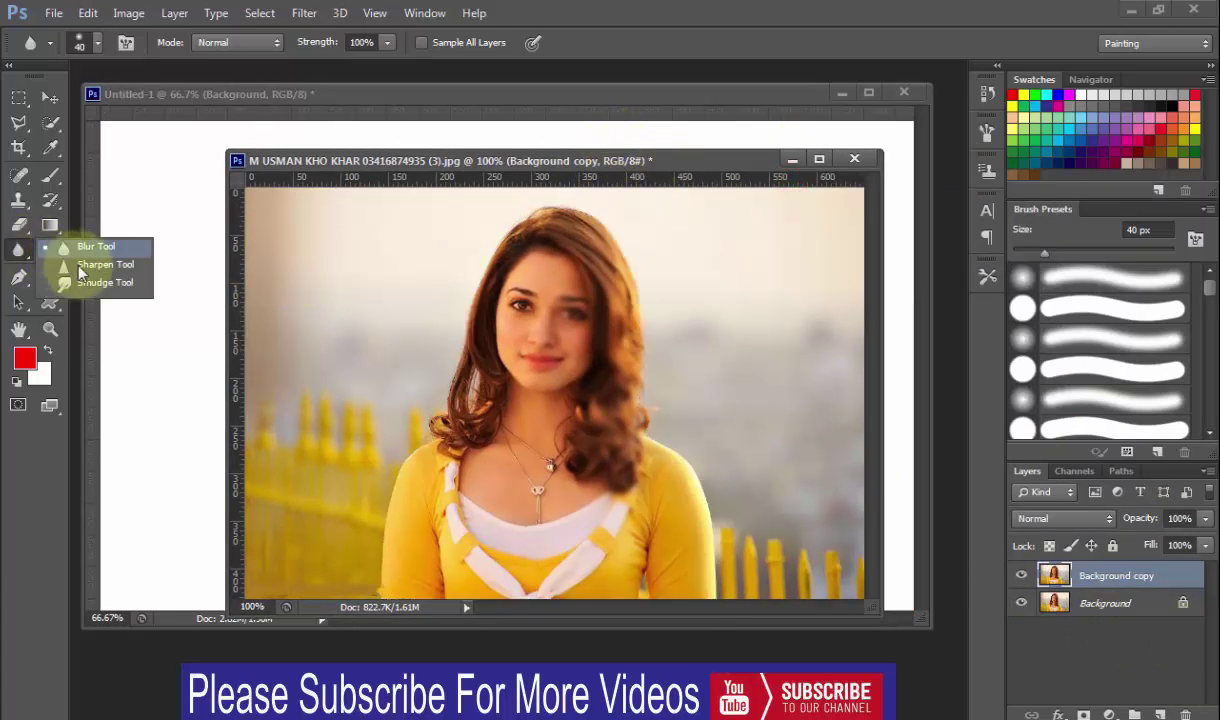
pyautogui.click(92, 266)
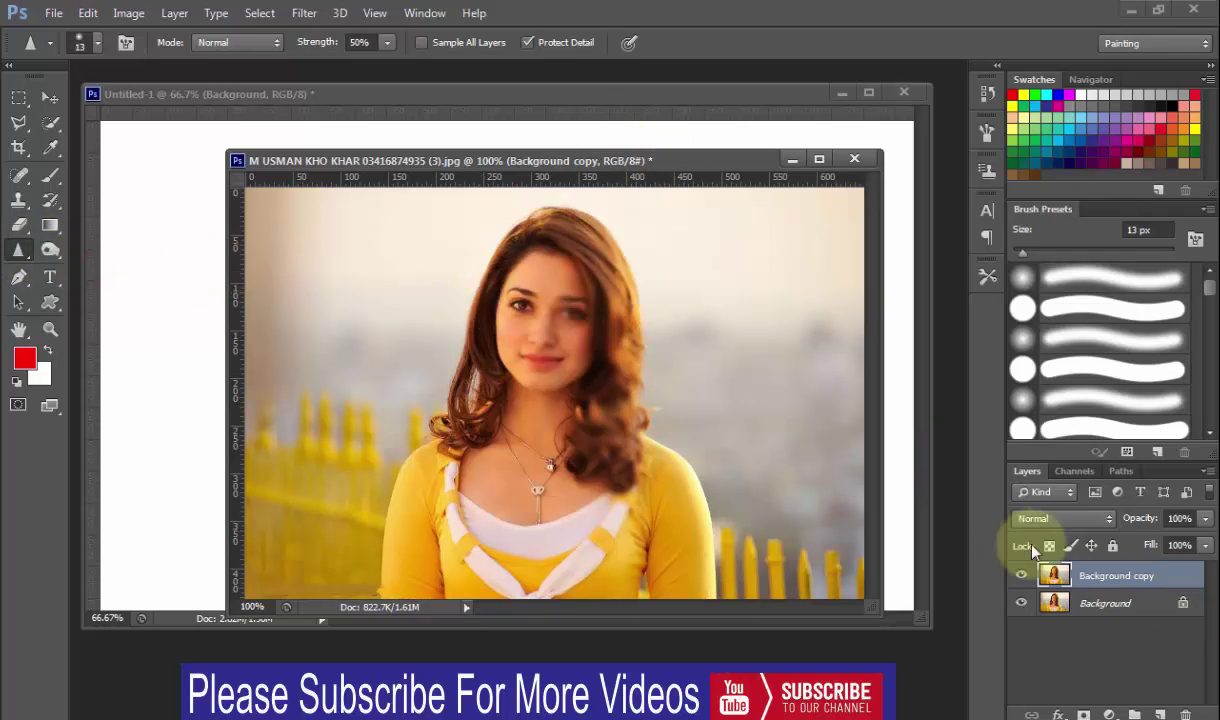
pyautogui.moveTo(1157, 603)
pyautogui.mouseDown()
pyautogui.moveTo(1188, 700)
pyautogui.moveTo(1167, 712)
pyautogui.mouseUp()
pyautogui.click(1022, 576)
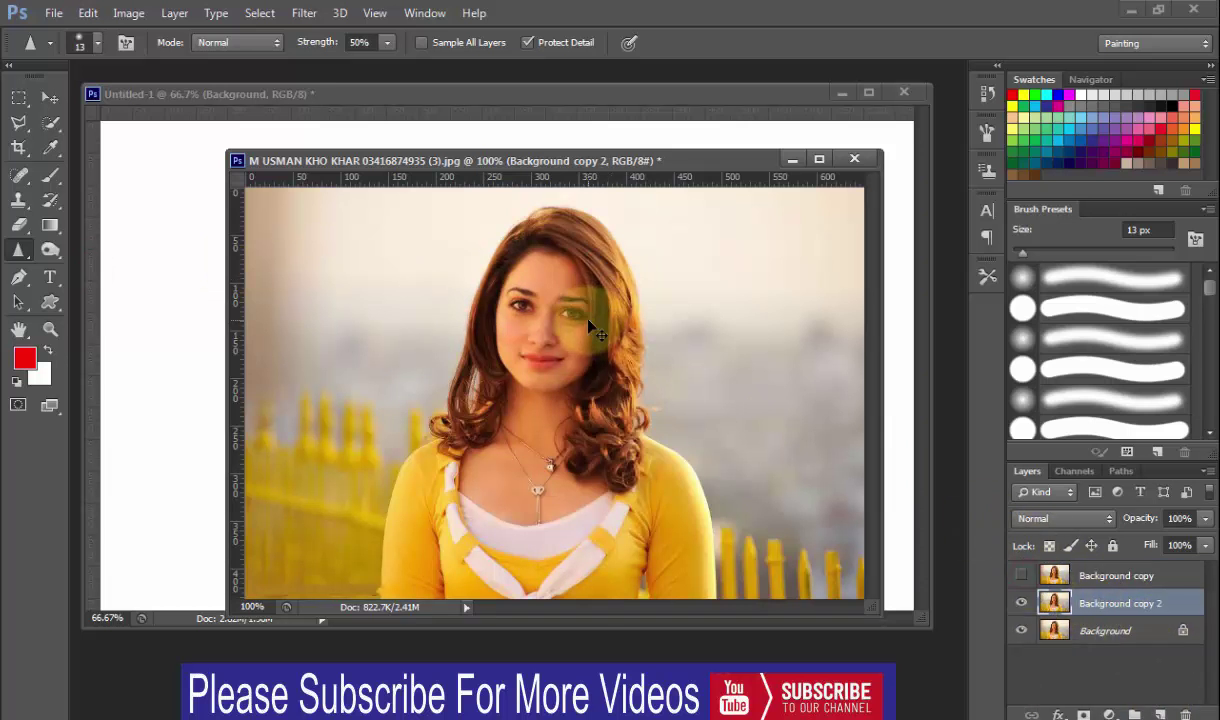
pyautogui.hotkey('ctrl', '+')
pyautogui.hotkey('ctrl', '+')
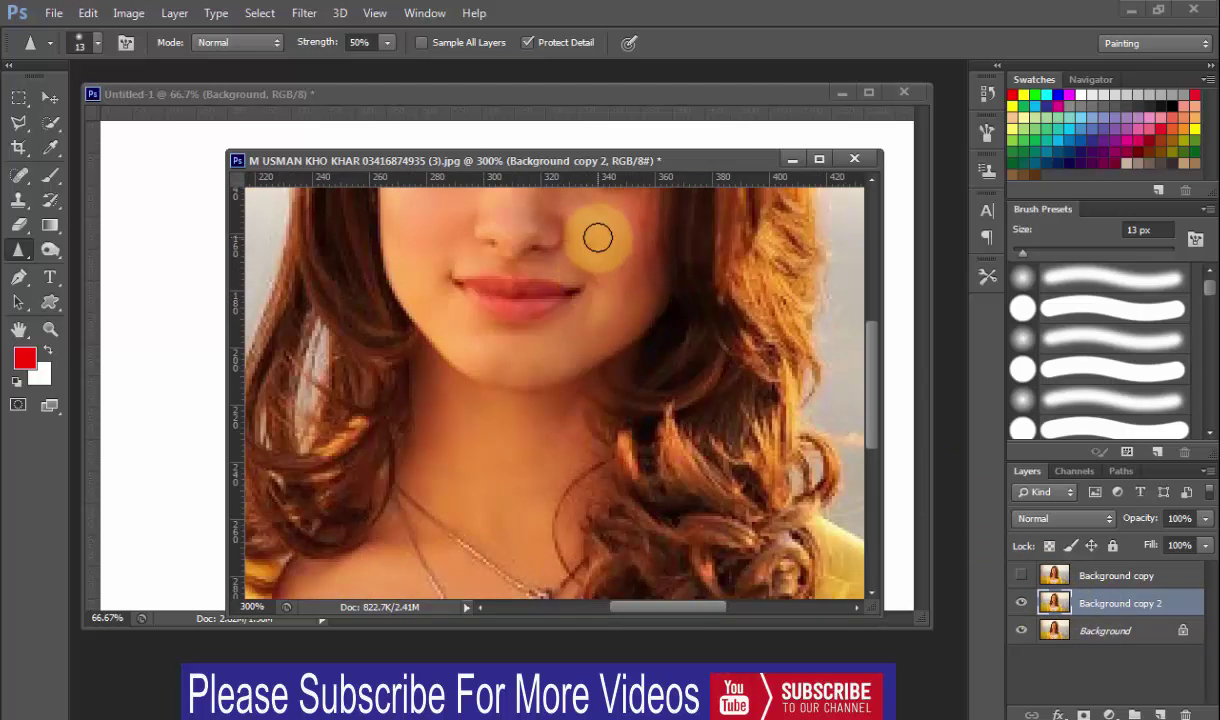
# Sharpen the cheek, chin and lips on Background copy 2.
pyautogui.moveTo(599, 232); pyautogui.dragTo(618, 289)
pyautogui.click(599, 243)
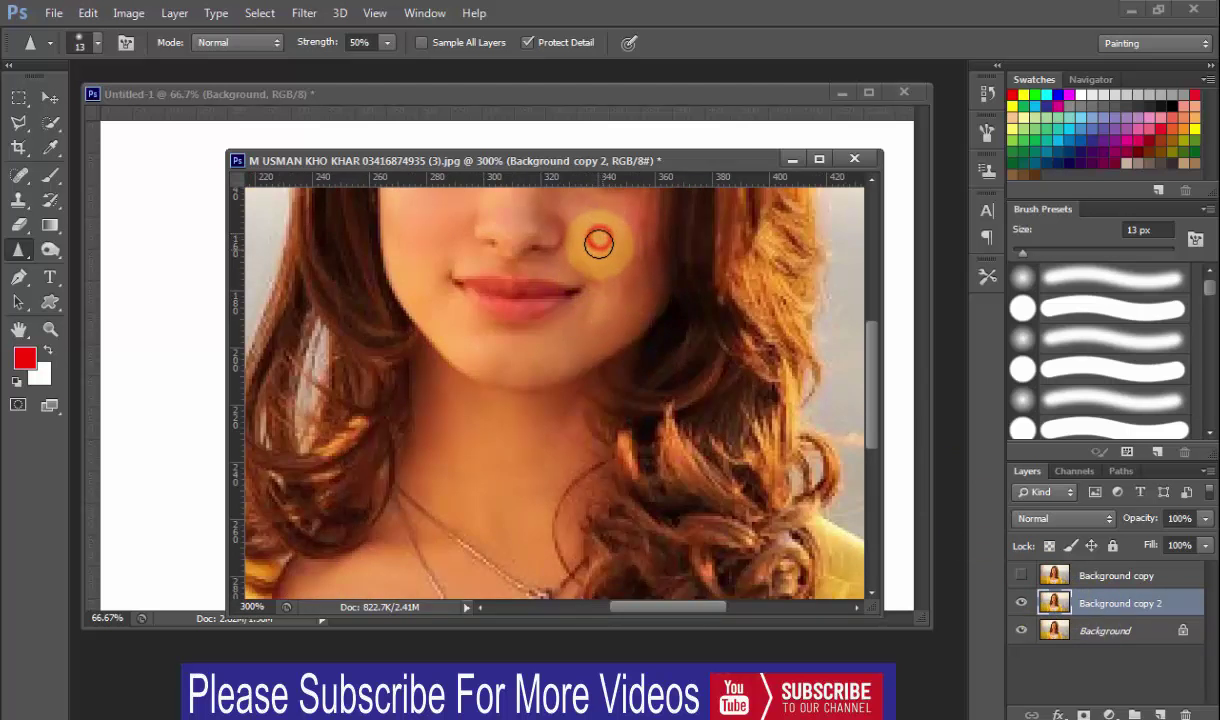
pyautogui.click(623, 291)
pyautogui.click(627, 313)
pyautogui.click(604, 331)
pyautogui.click(477, 289)
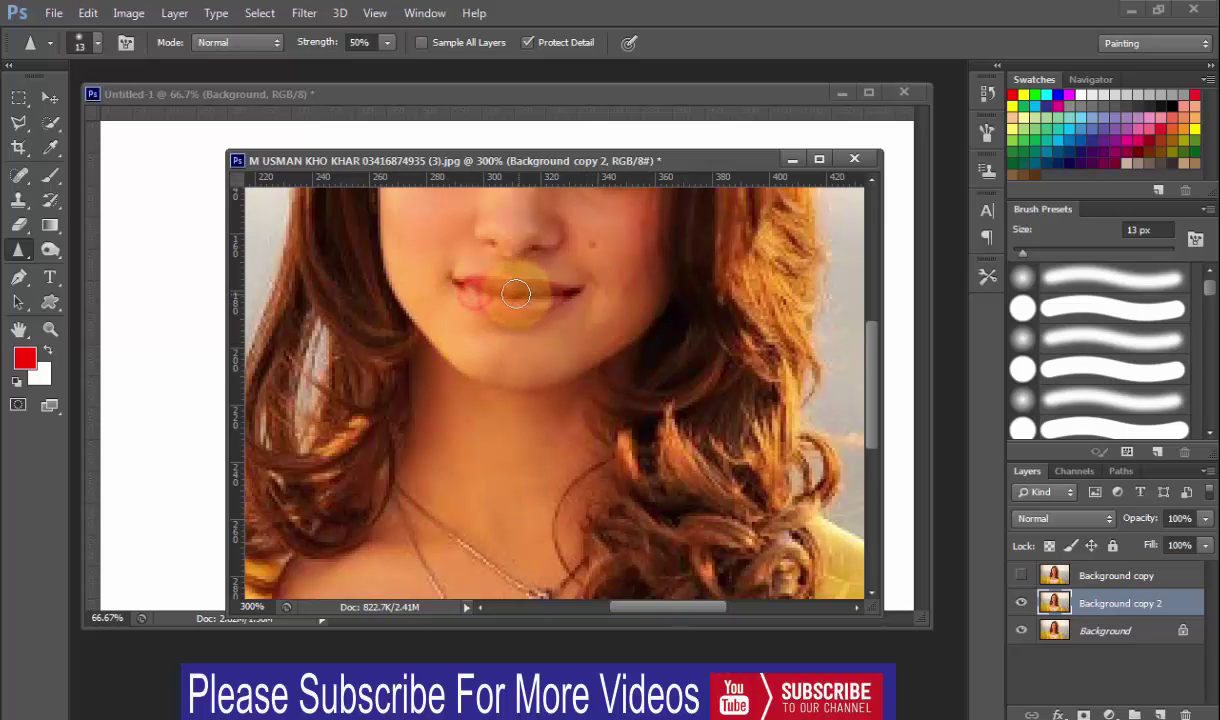
pyautogui.moveTo(462, 293)
pyautogui.mouseDown()
pyautogui.moveTo(533, 302)
pyautogui.moveTo(452, 302)
pyautogui.mouseUp()
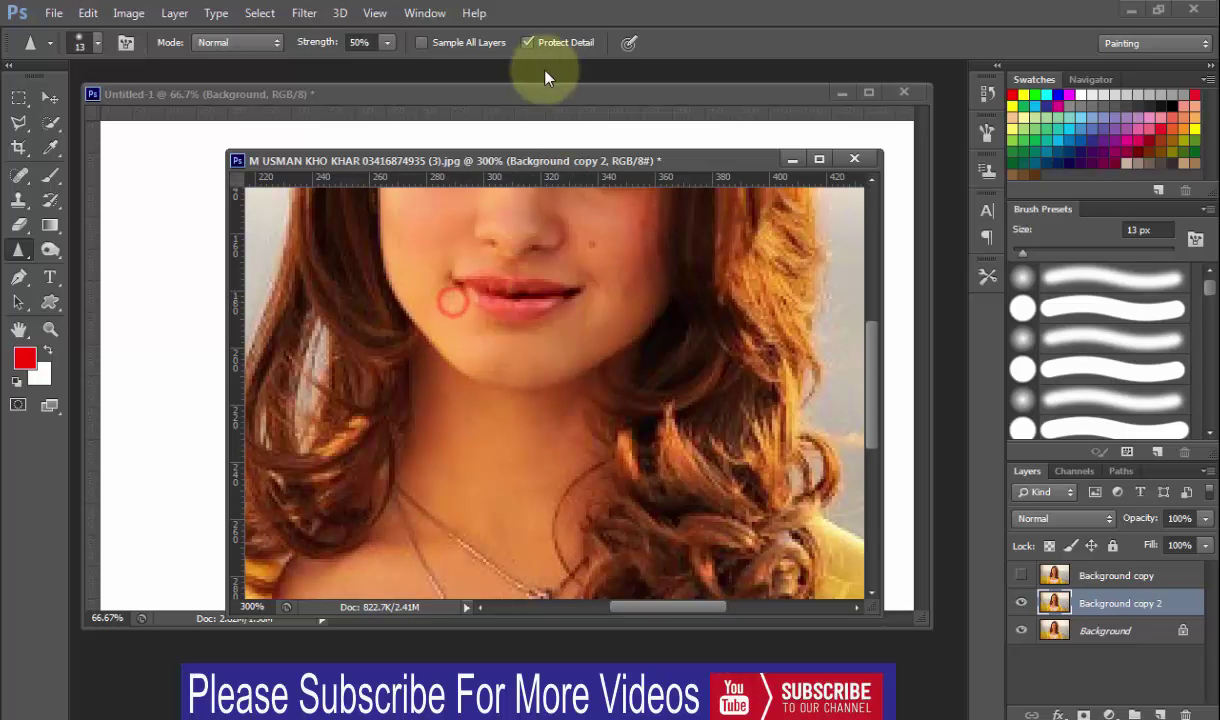
# Sharpen the lips at 100% strength, then lower strength to 50% and sharpen the chin.
pyautogui.moveTo(386, 65); pyautogui.dragTo(458, 56)
pyautogui.moveTo(515, 290); pyautogui.dragTo(572, 294)
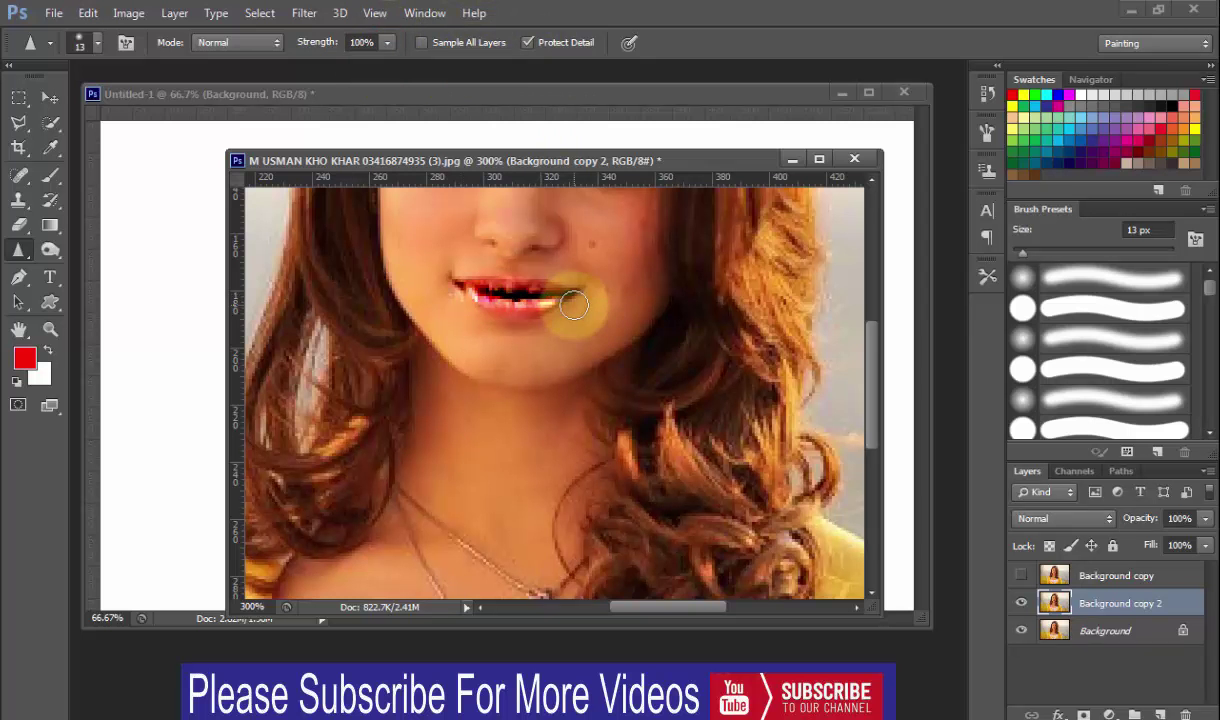
pyautogui.click(381, 45)
pyautogui.moveTo(367, 64); pyautogui.dragTo(342, 66)
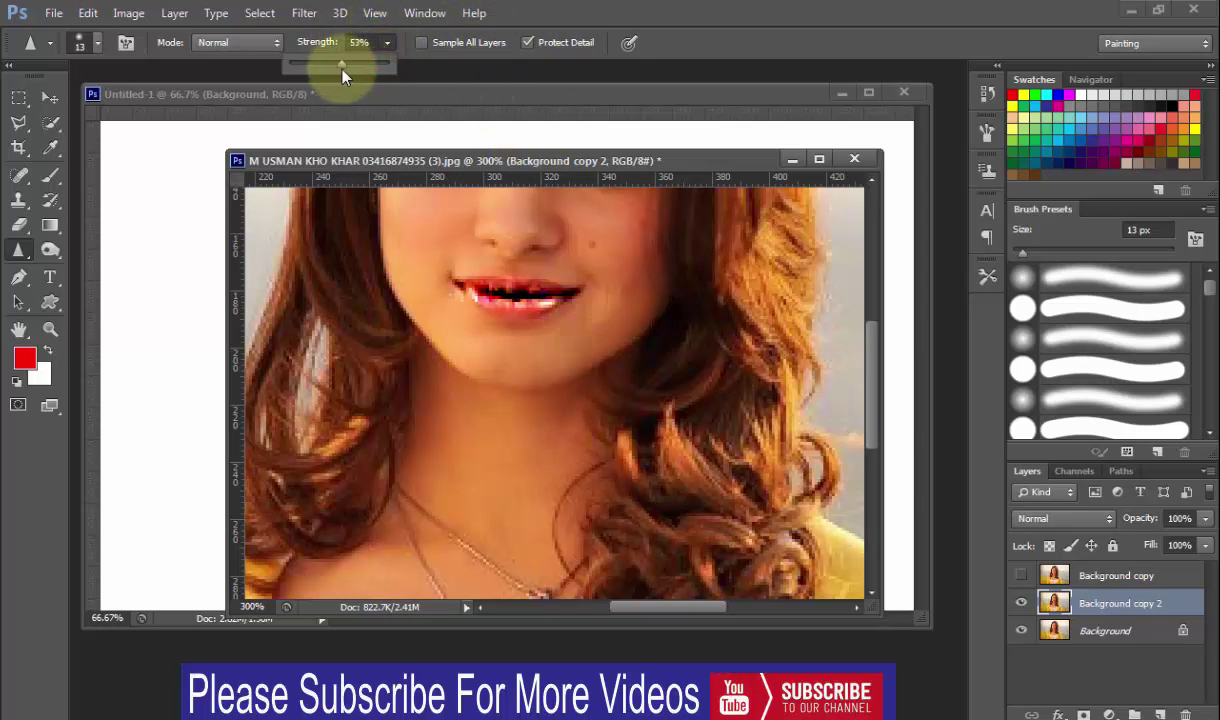
pyautogui.click(435, 247)
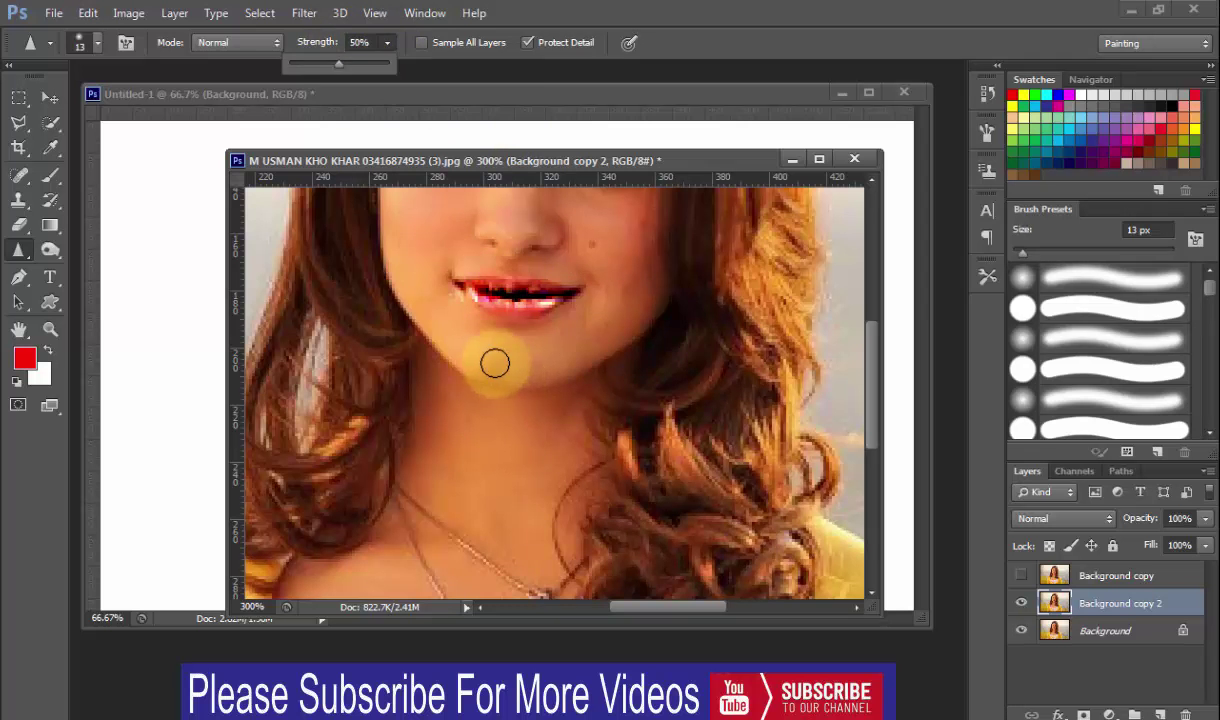
pyautogui.moveTo(557, 371)
pyautogui.mouseDown()
pyautogui.moveTo(509, 393)
pyautogui.moveTo(436, 368)
pyautogui.moveTo(615, 338)
pyautogui.mouseUp()
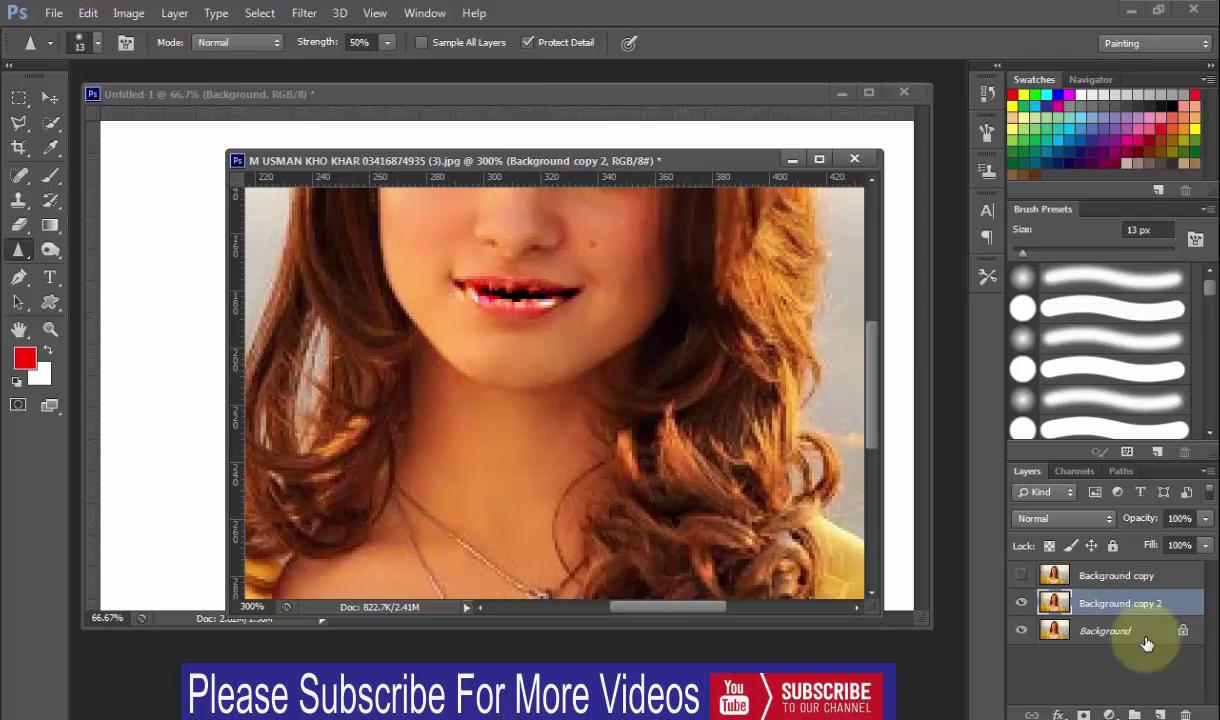
# Revert to an earlier Sharpen Tool history state and gently re-sharpen the lips and cheek.
pyautogui.click(987, 95)
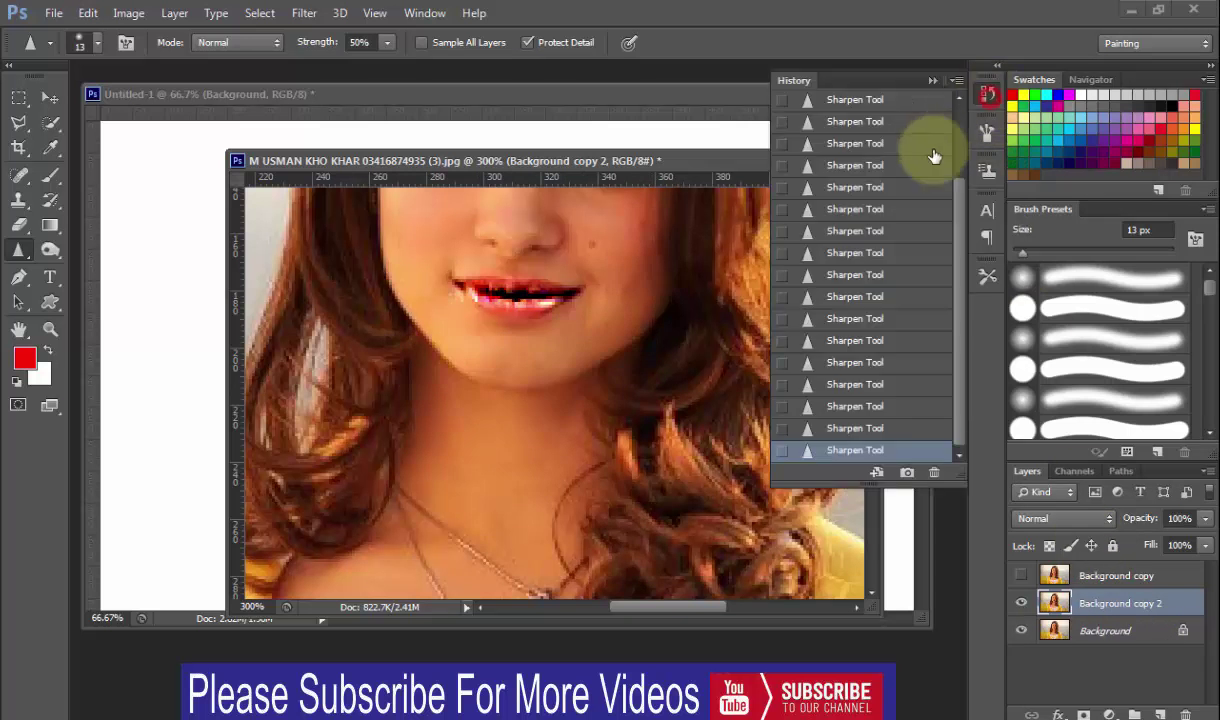
pyautogui.click(899, 252)
pyautogui.moveTo(457, 332)
pyautogui.mouseDown()
pyautogui.moveTo(640, 349)
pyautogui.moveTo(428, 320)
pyautogui.mouseUp()
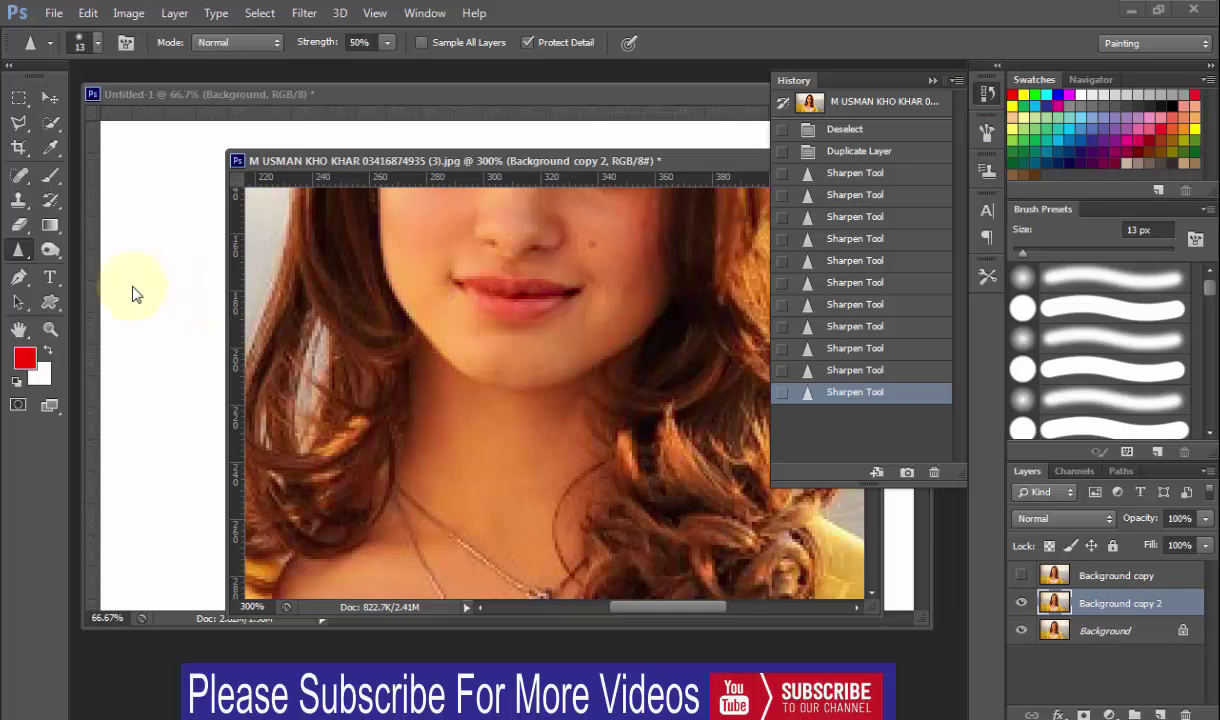
# Switch to the Smudge tool and zoom back out to 100%.
pyautogui.rightClick(24, 255)
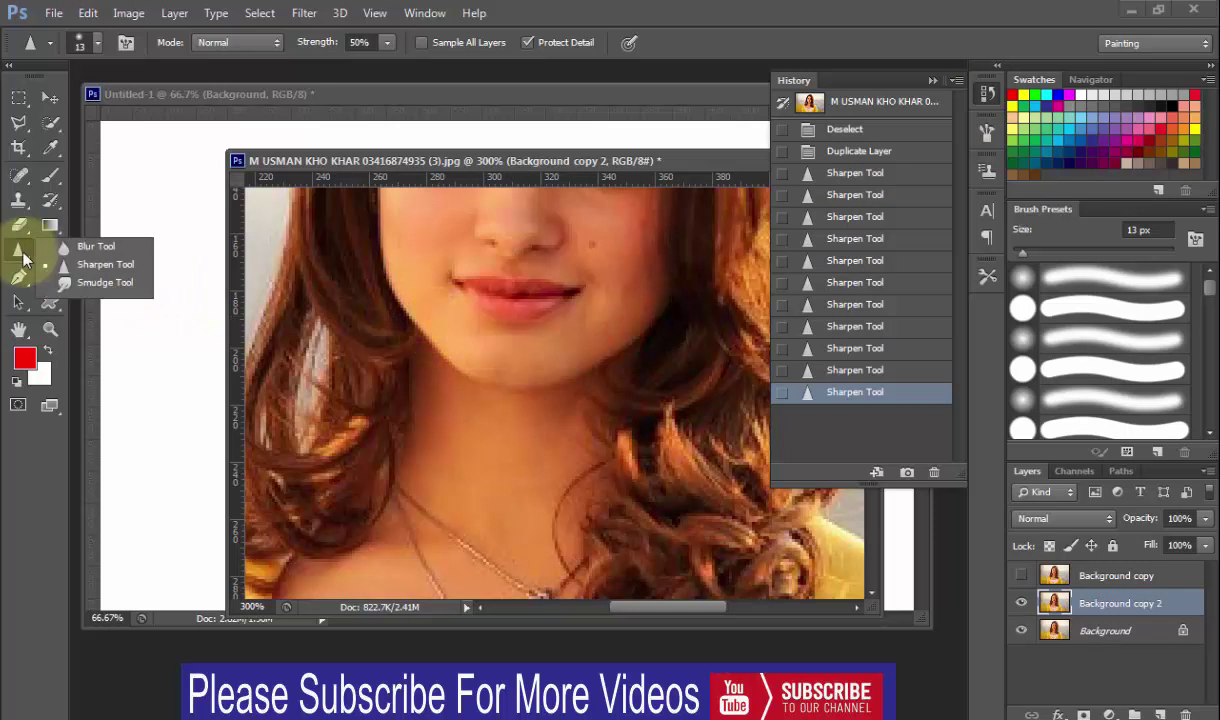
pyautogui.click(100, 283)
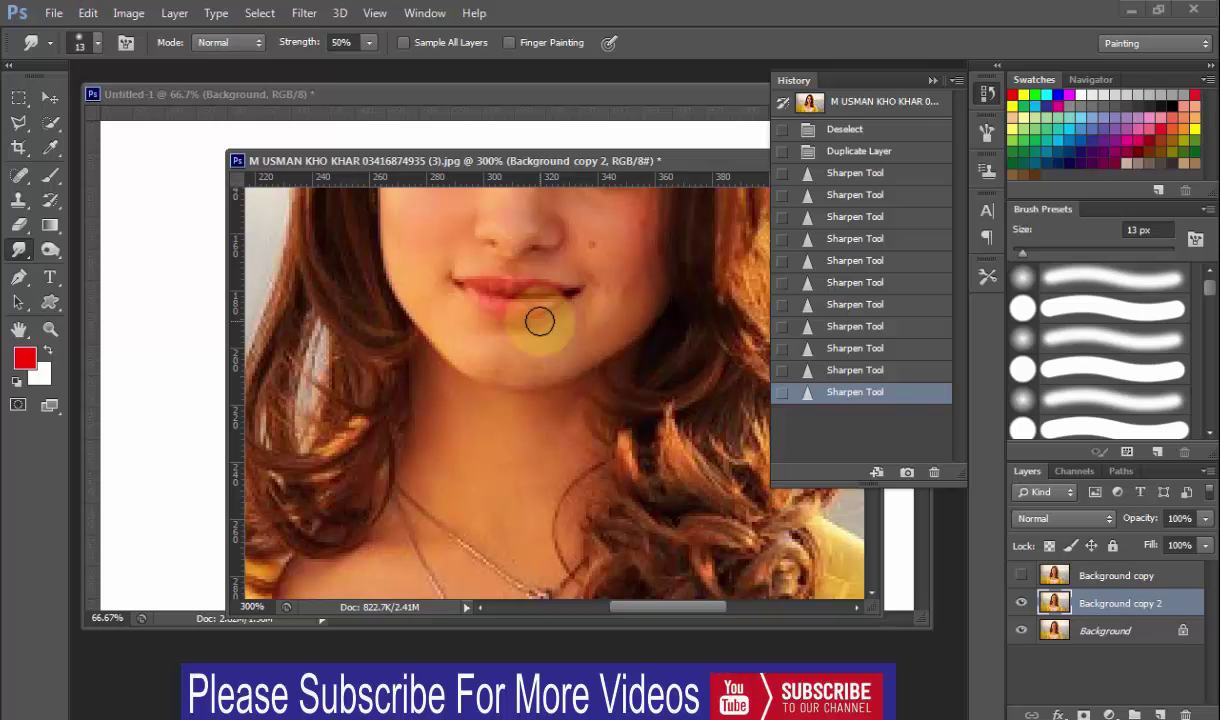
pyautogui.hotkey('ctrl', '-')
pyautogui.hotkey('ctrl', '-')
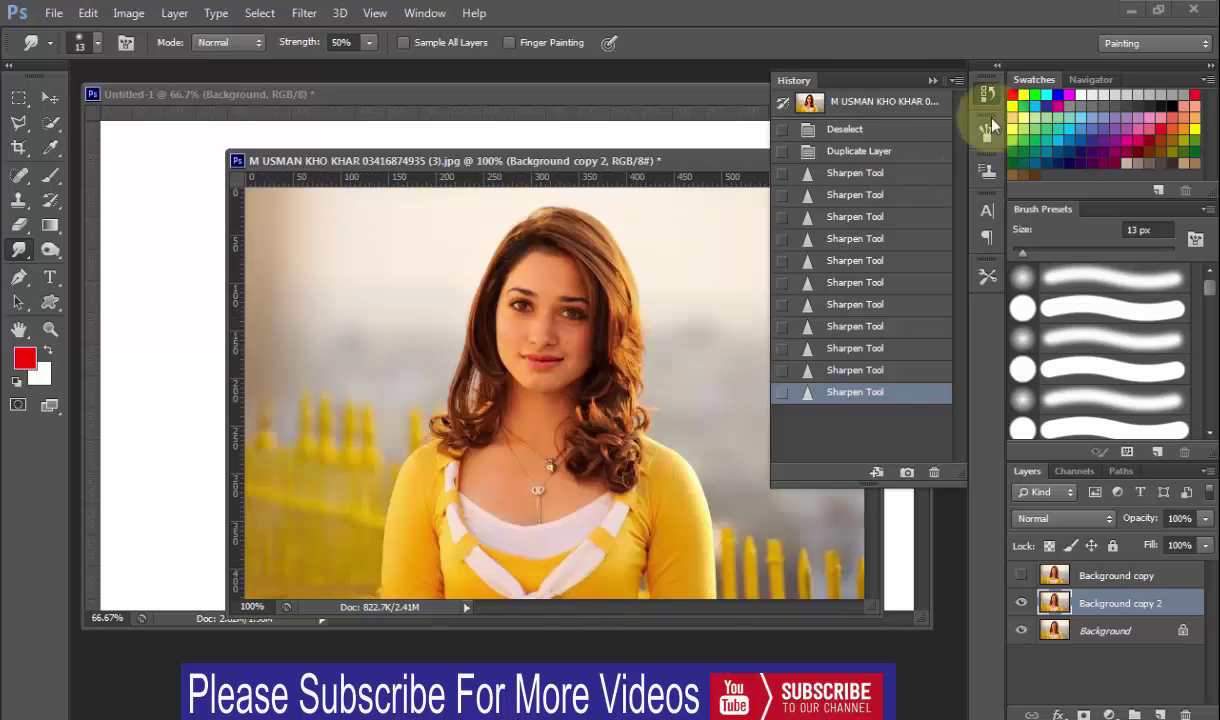
# With a larger brush, smudge the right-side and top hair outward into spiky streaks.
pyautogui.click(932, 80)
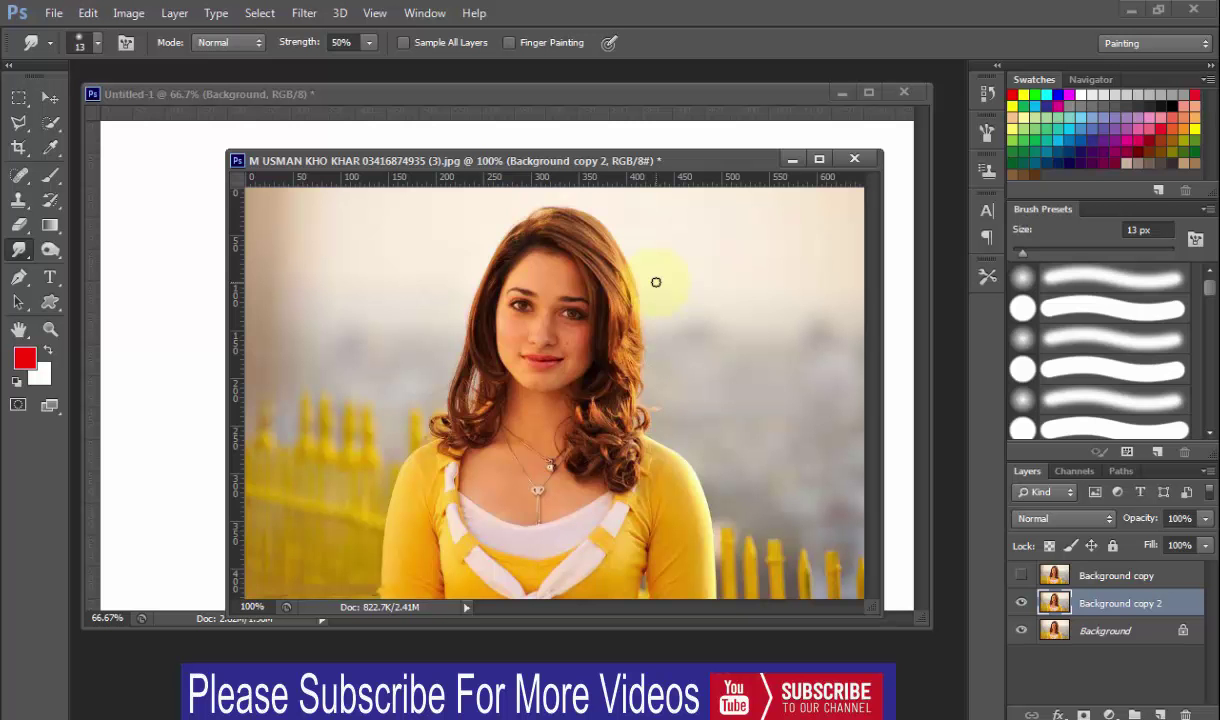
pyautogui.press(']')
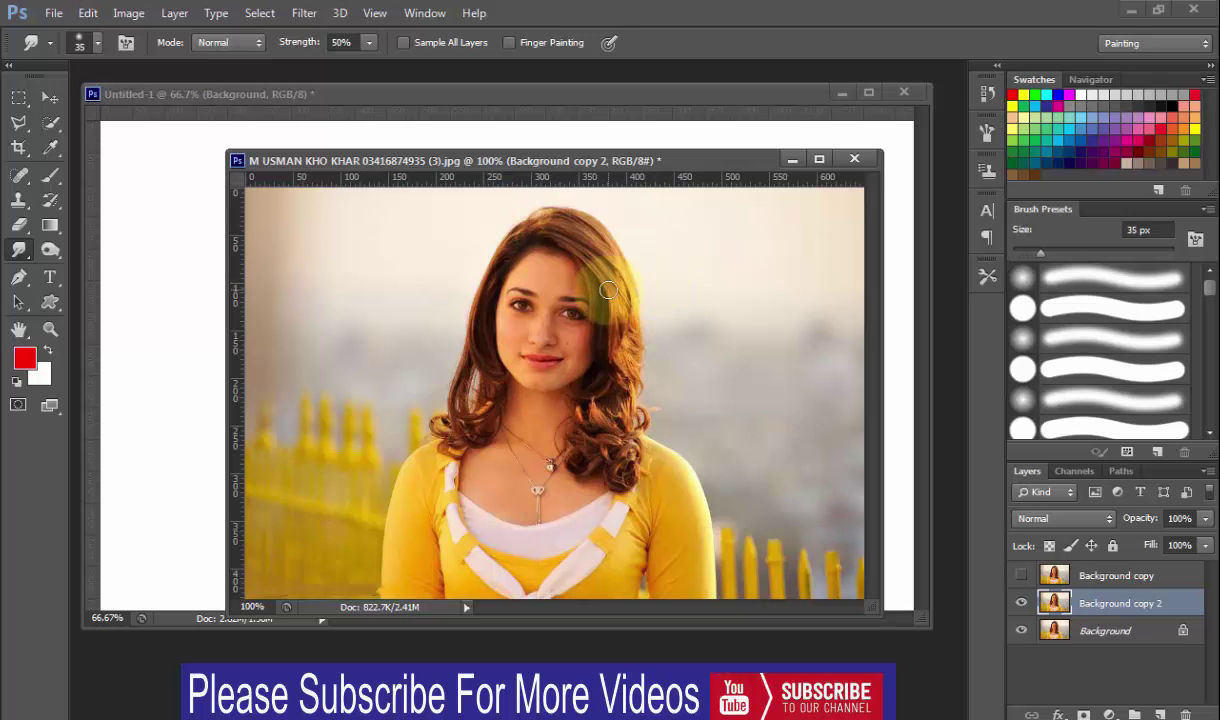
pyautogui.moveTo(607, 292); pyautogui.dragTo(693, 287)
pyautogui.moveTo(634, 315)
pyautogui.mouseDown()
pyautogui.moveTo(670, 324)
pyautogui.moveTo(692, 360)
pyautogui.mouseUp()
pyautogui.moveTo(600, 345); pyautogui.dragTo(697, 389)
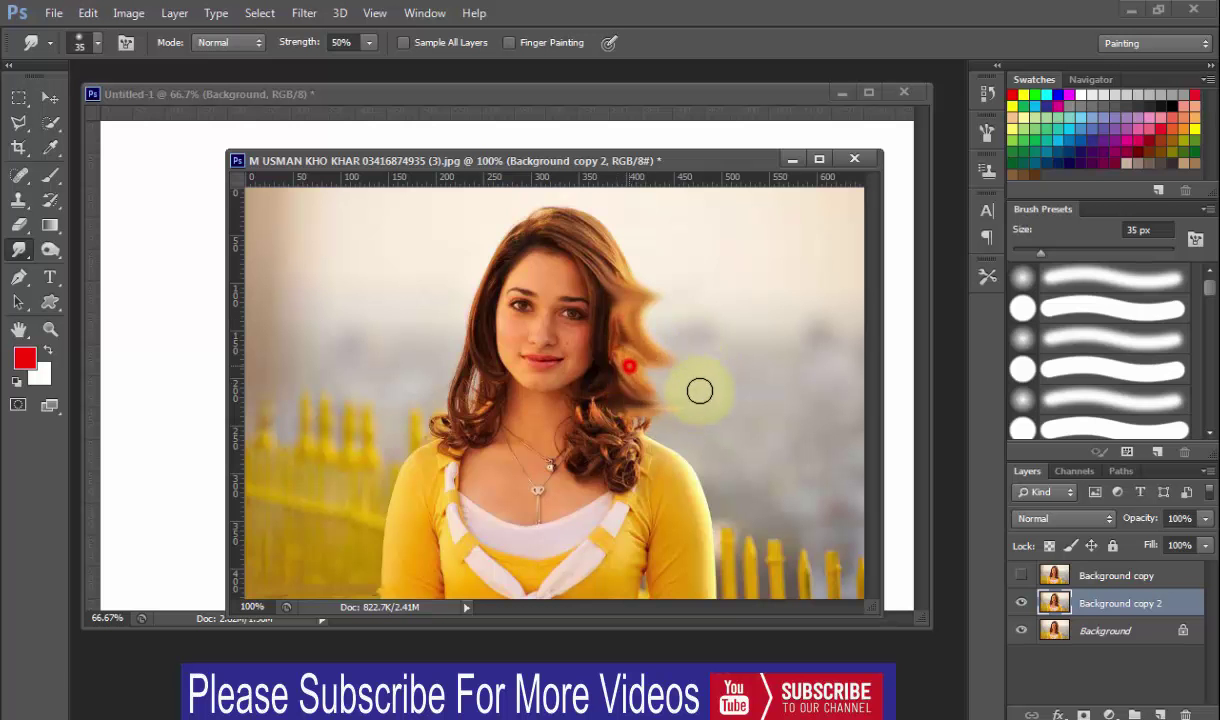
pyautogui.moveTo(605, 425); pyautogui.dragTo(680, 395)
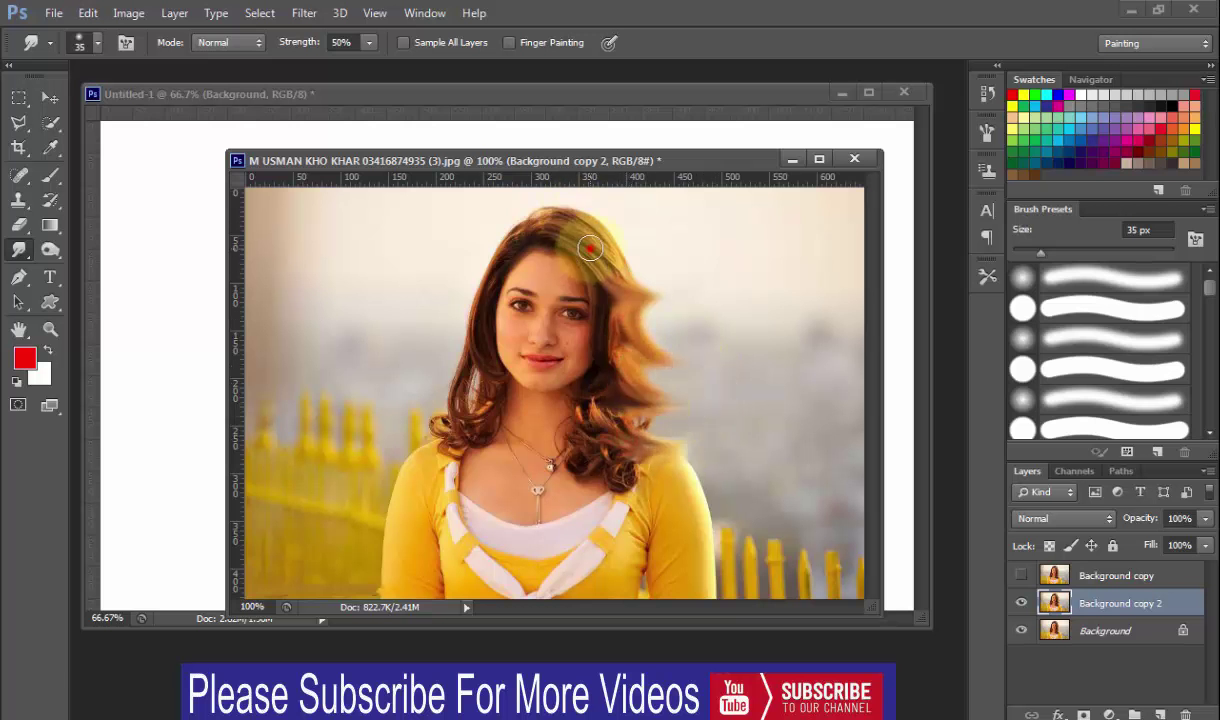
pyautogui.moveTo(570, 268); pyautogui.dragTo(625, 210)
pyautogui.moveTo(623, 278); pyautogui.dragTo(640, 170)
pyautogui.moveTo(580, 229); pyautogui.dragTo(567, 165)
pyautogui.moveTo(545, 231)
pyautogui.mouseDown()
pyautogui.moveTo(524, 162)
pyautogui.moveTo(512, 208)
pyautogui.mouseUp()
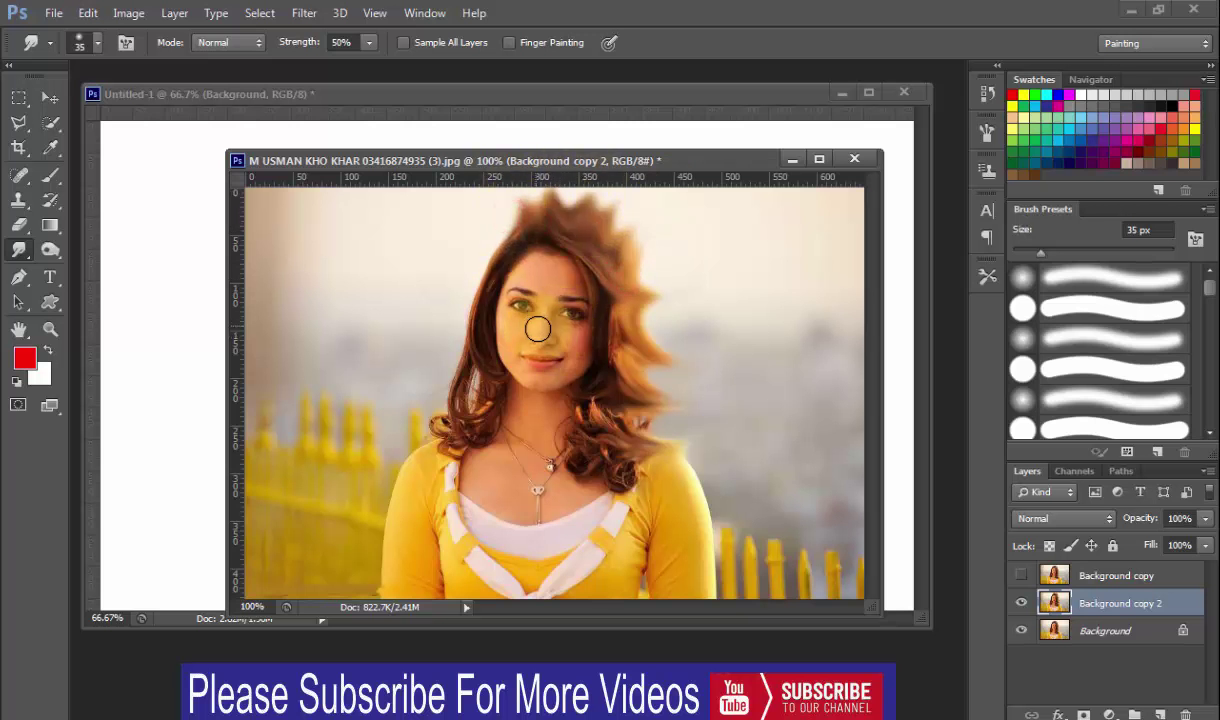
# Smear the red of the lips and smudge away the necklace chain and pendant.
pyautogui.moveTo(561, 376); pyautogui.dragTo(545, 368)
pyautogui.click(549, 526)
pyautogui.moveTo(539, 432)
pyautogui.mouseDown()
pyautogui.moveTo(528, 517)
pyautogui.moveTo(528, 458)
pyautogui.moveTo(494, 508)
pyautogui.mouseUp()
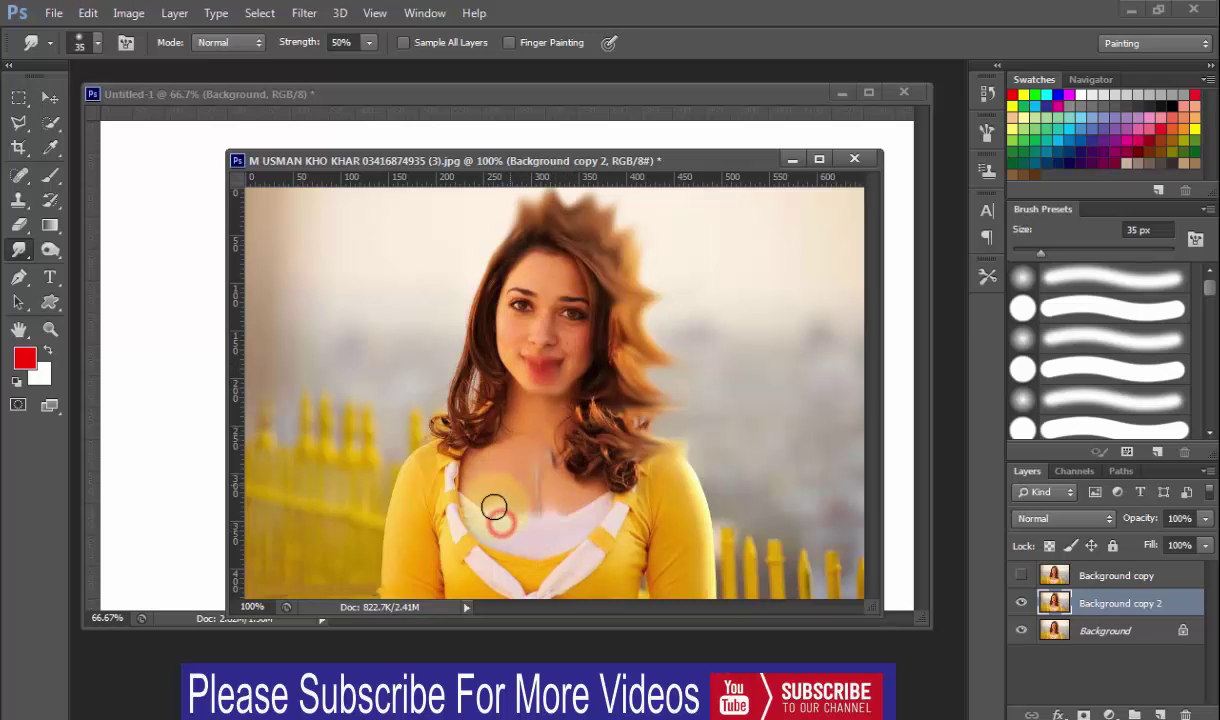
pyautogui.click(42, 256)
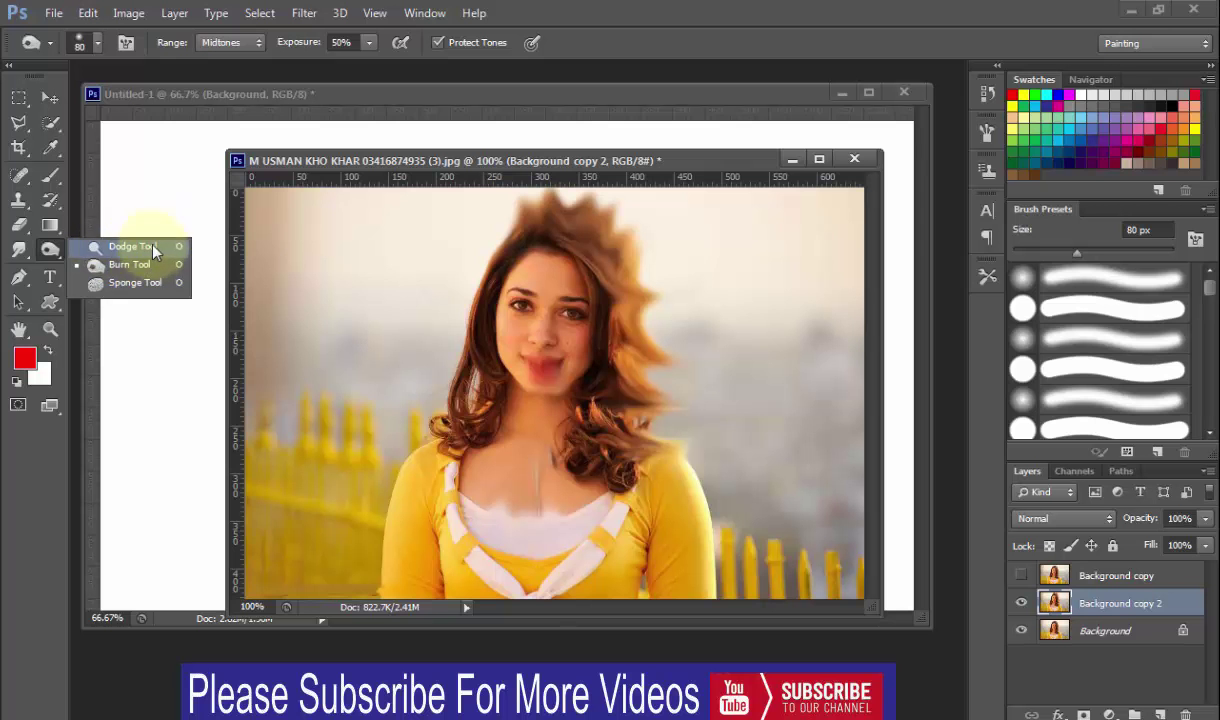
# Undo the smudging by reverting History to the state right after sharpening.
pyautogui.click(135, 247)
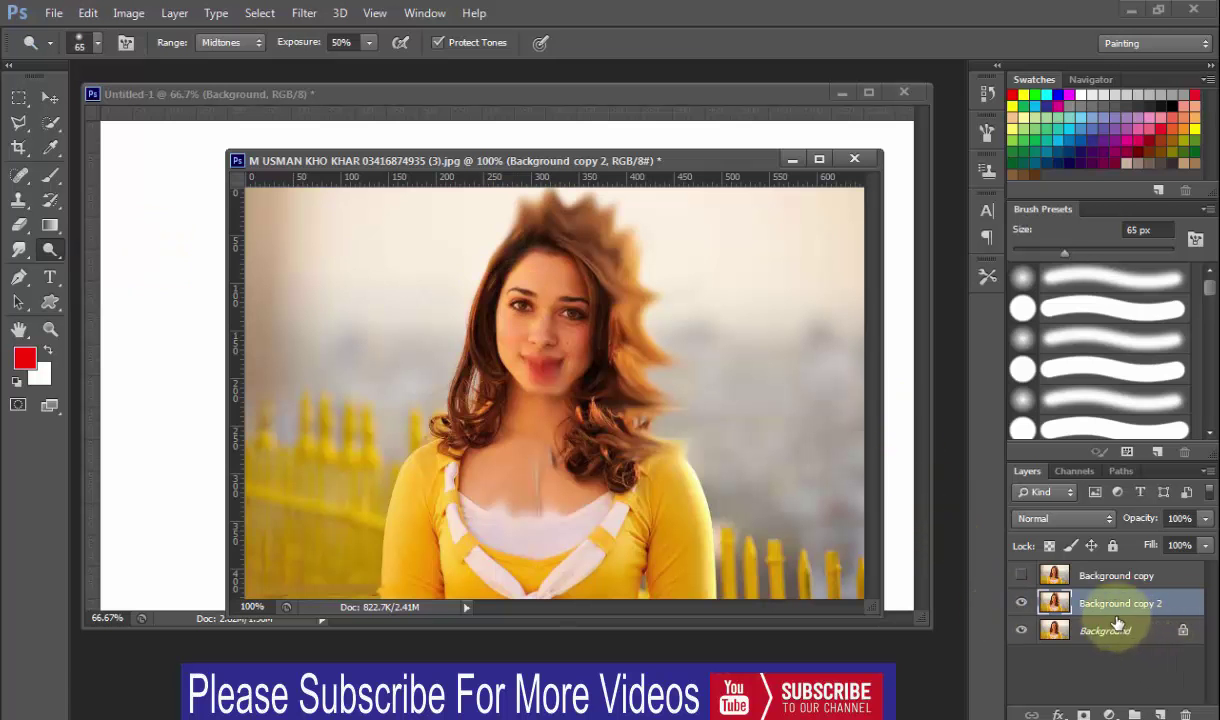
pyautogui.click(988, 101)
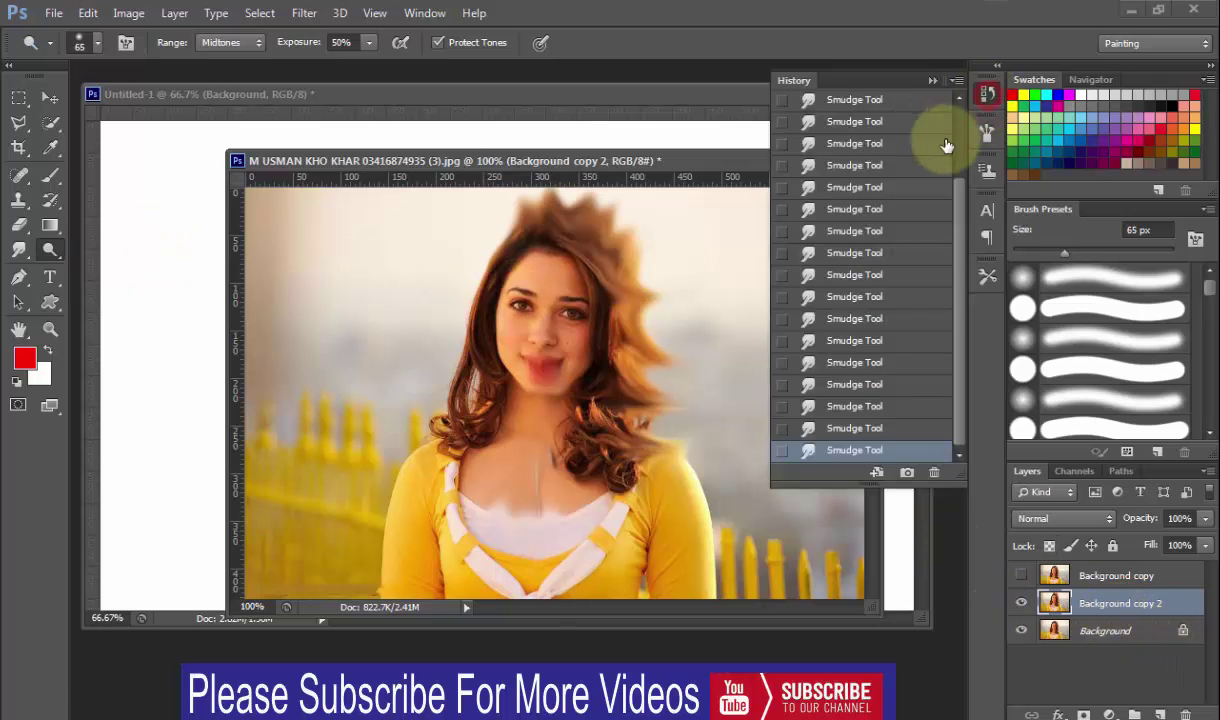
pyautogui.click(938, 142)
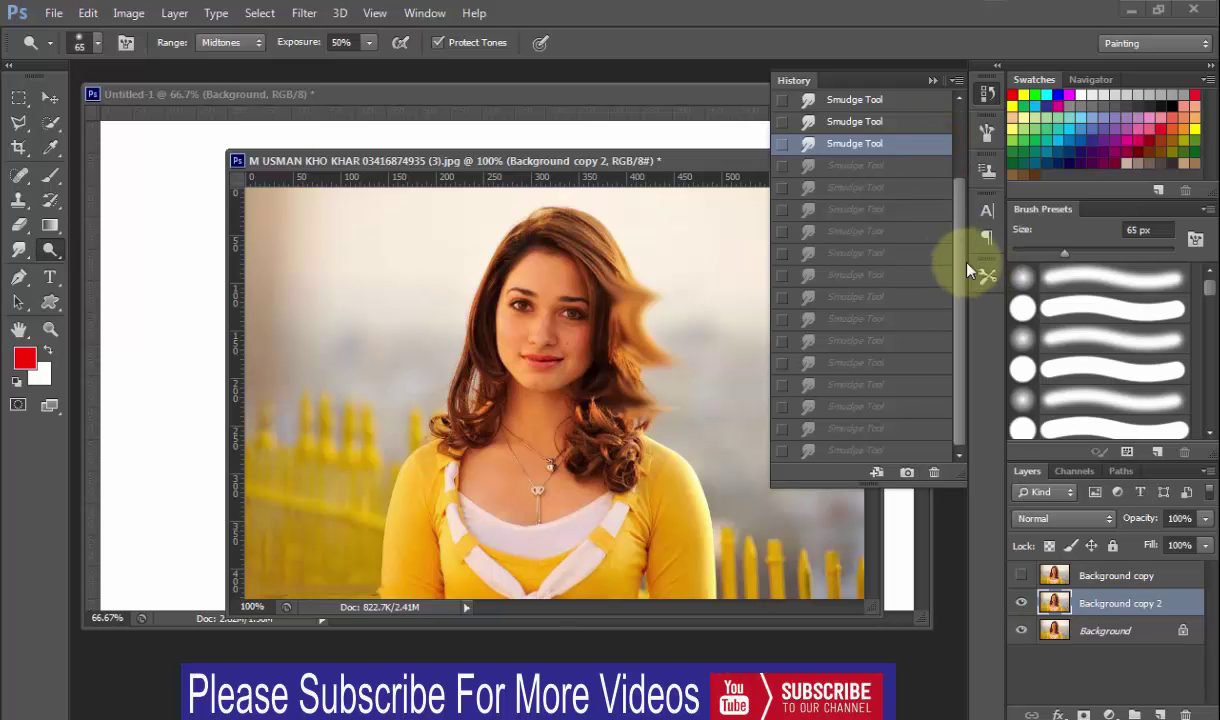
pyautogui.scroll(5, 900, 250)
pyautogui.click(880, 129)
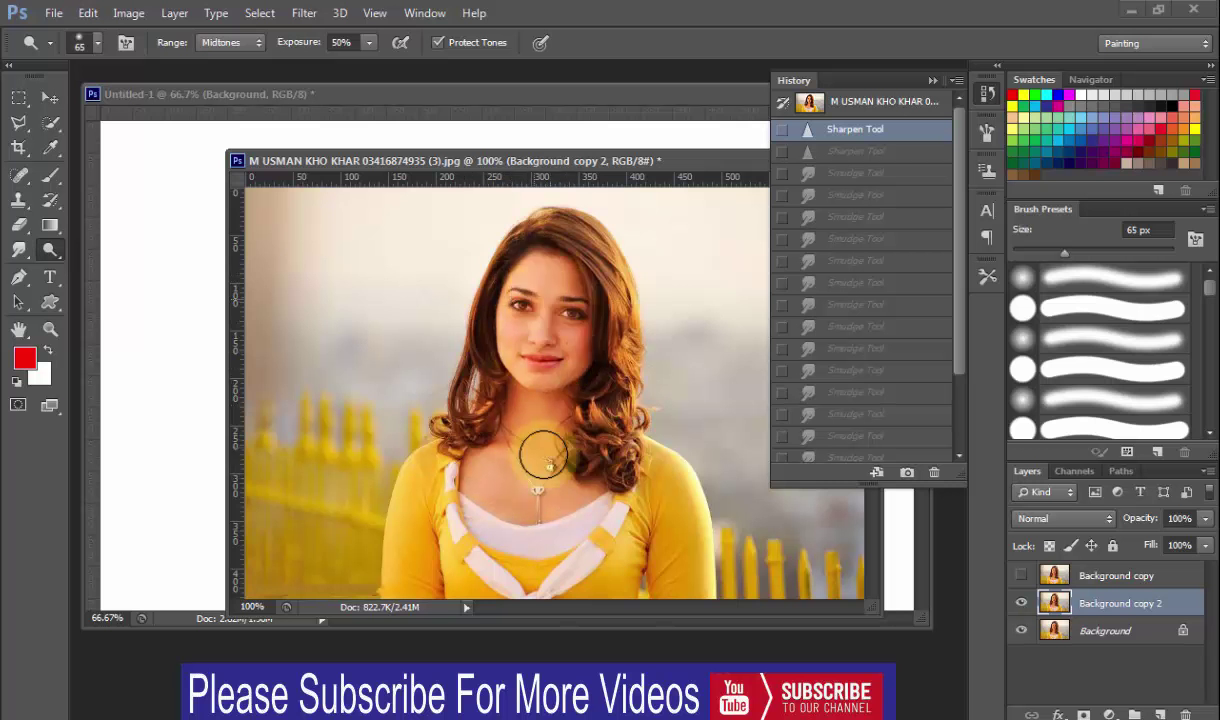
# Dodge the neck, forehead and chest, toggling Background copy 2 to compare.
pyautogui.click(568, 297)
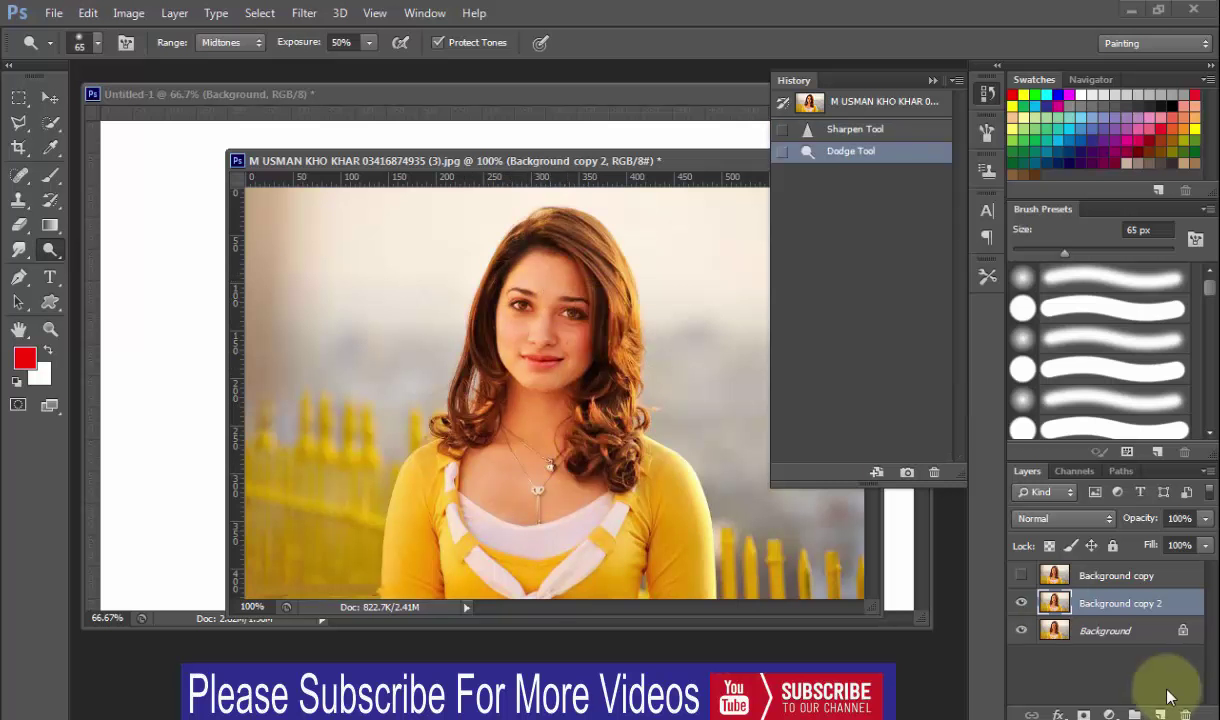
pyautogui.click(1021, 603)
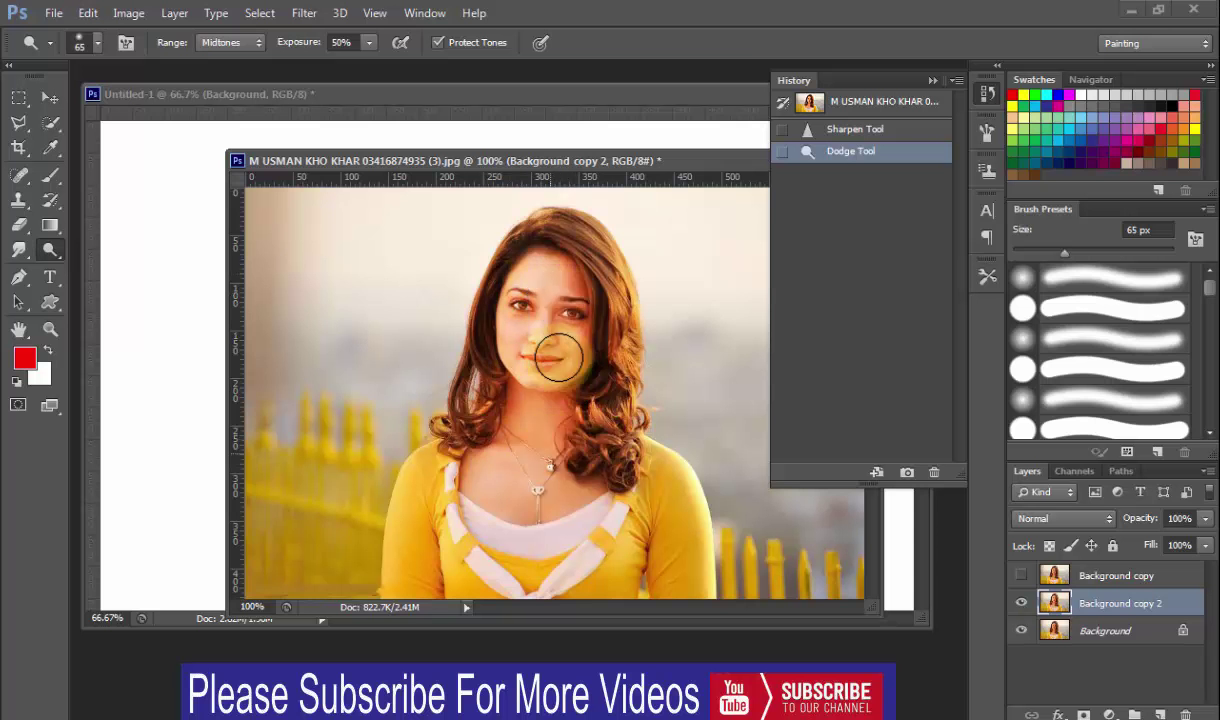
pyautogui.click(527, 289)
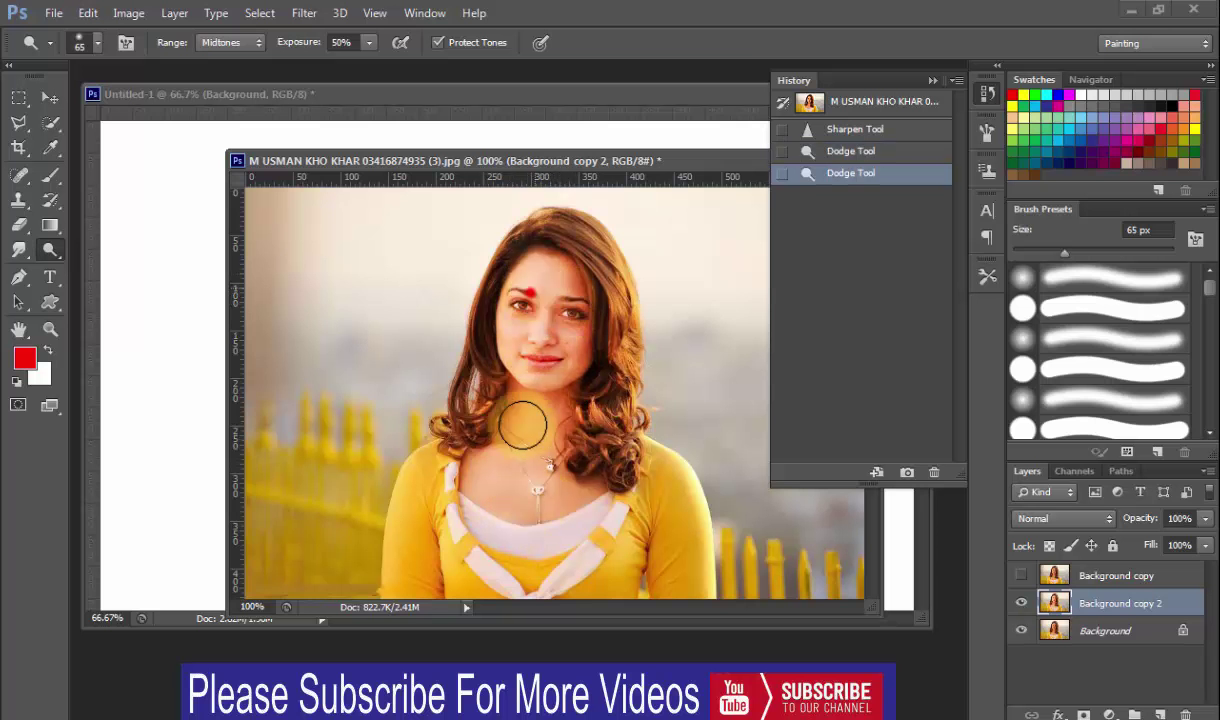
pyautogui.click(591, 454)
pyautogui.click(1021, 606)
pyautogui.click(1021, 606)
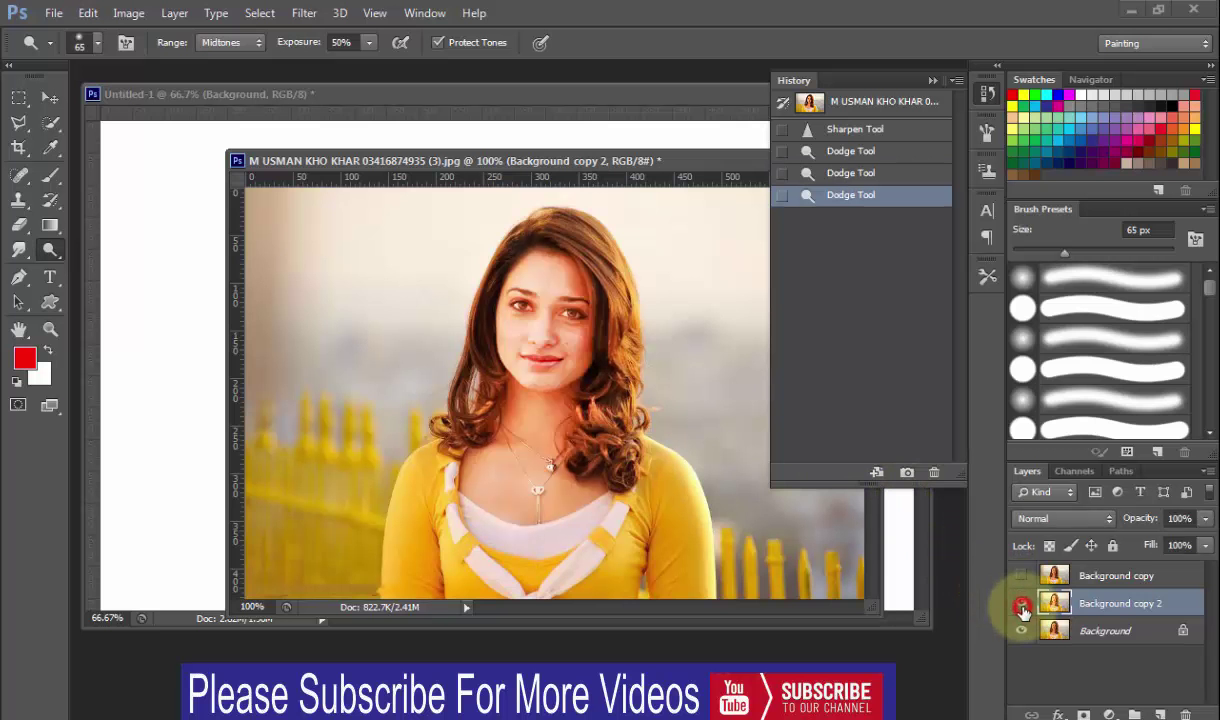
pyautogui.rightClick(46, 255)
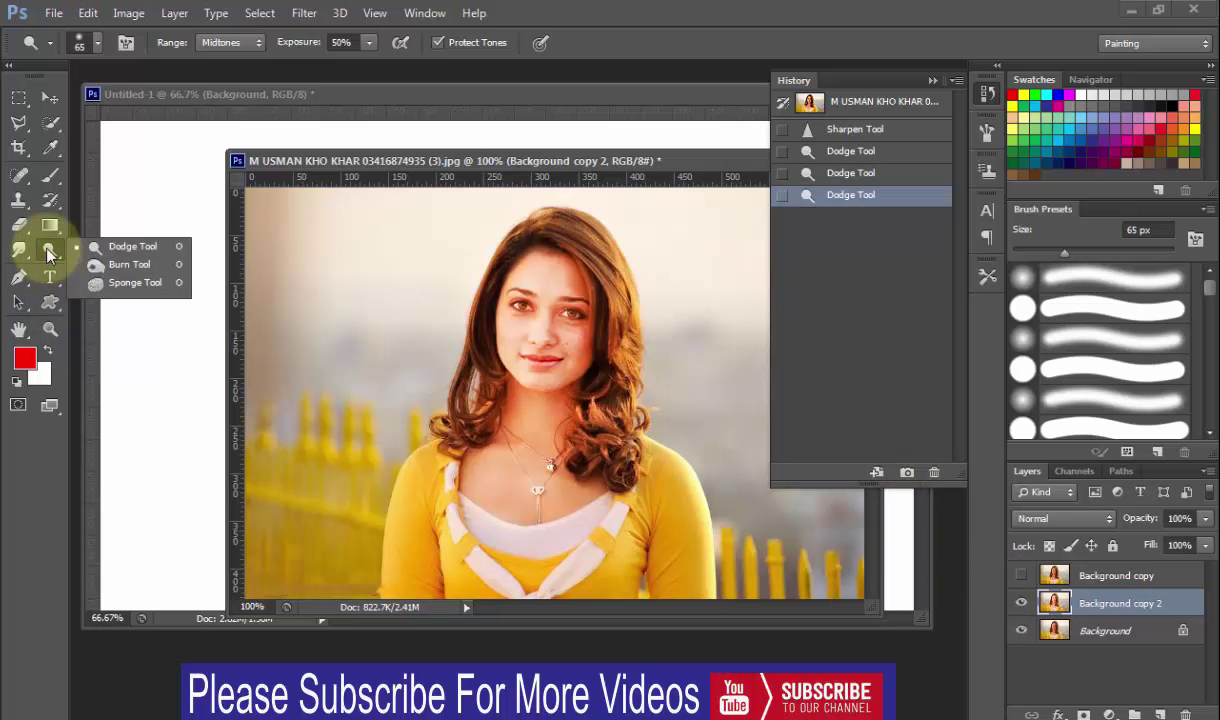
# Burn the hair along the right side of the face and near the shoulder.
pyautogui.click(107, 265)
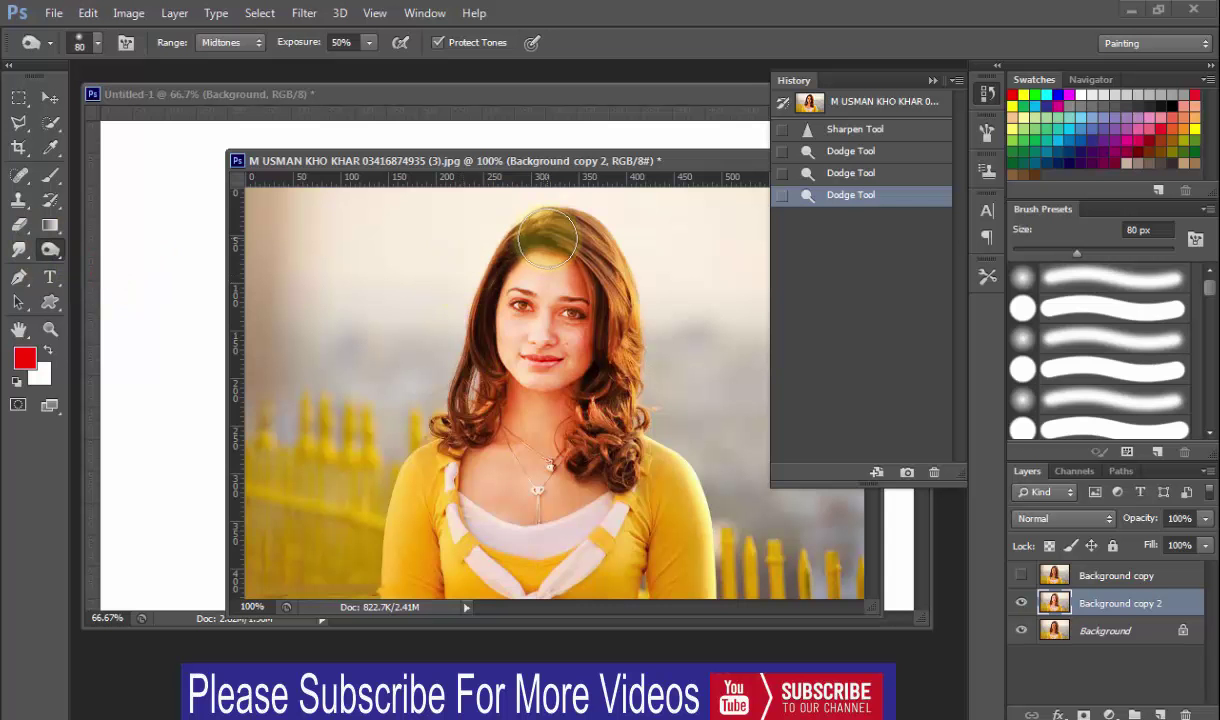
pyautogui.moveTo(556, 229); pyautogui.dragTo(575, 370)
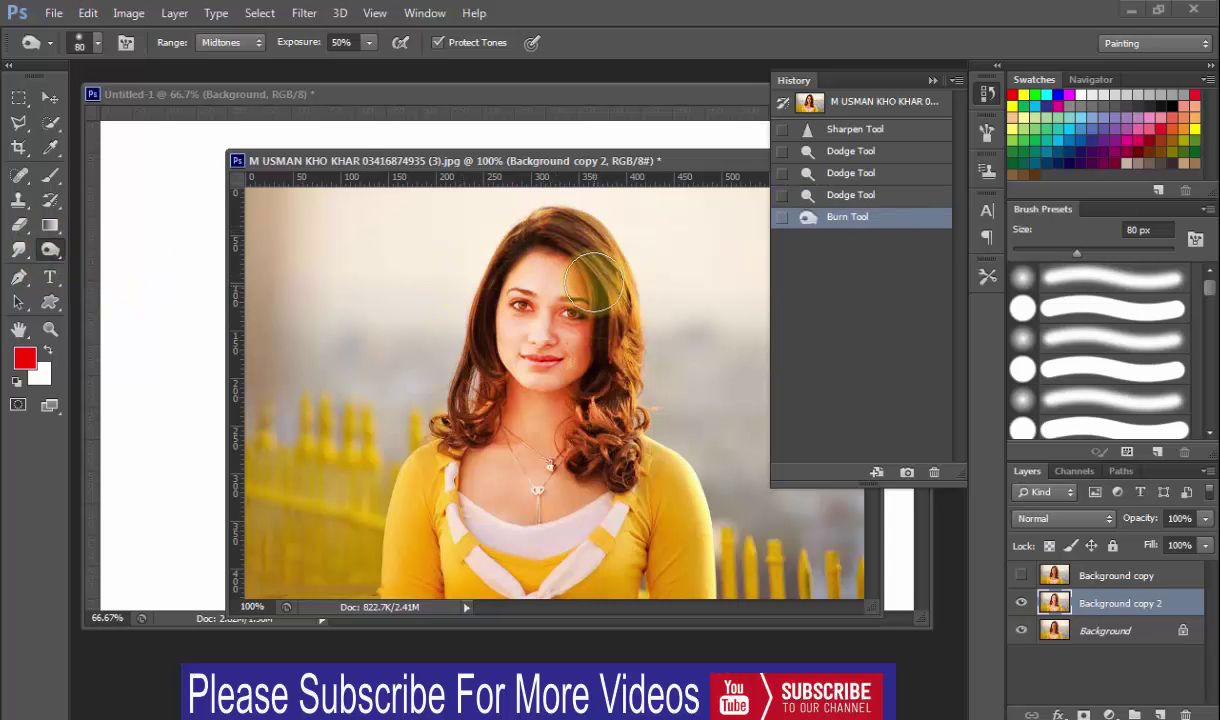
pyautogui.moveTo(624, 410)
pyautogui.mouseDown()
pyautogui.moveTo(594, 390)
pyautogui.moveTo(620, 435)
pyautogui.moveTo(585, 340)
pyautogui.mouseUp()
pyautogui.moveTo(580, 390); pyautogui.dragTo(565, 465)
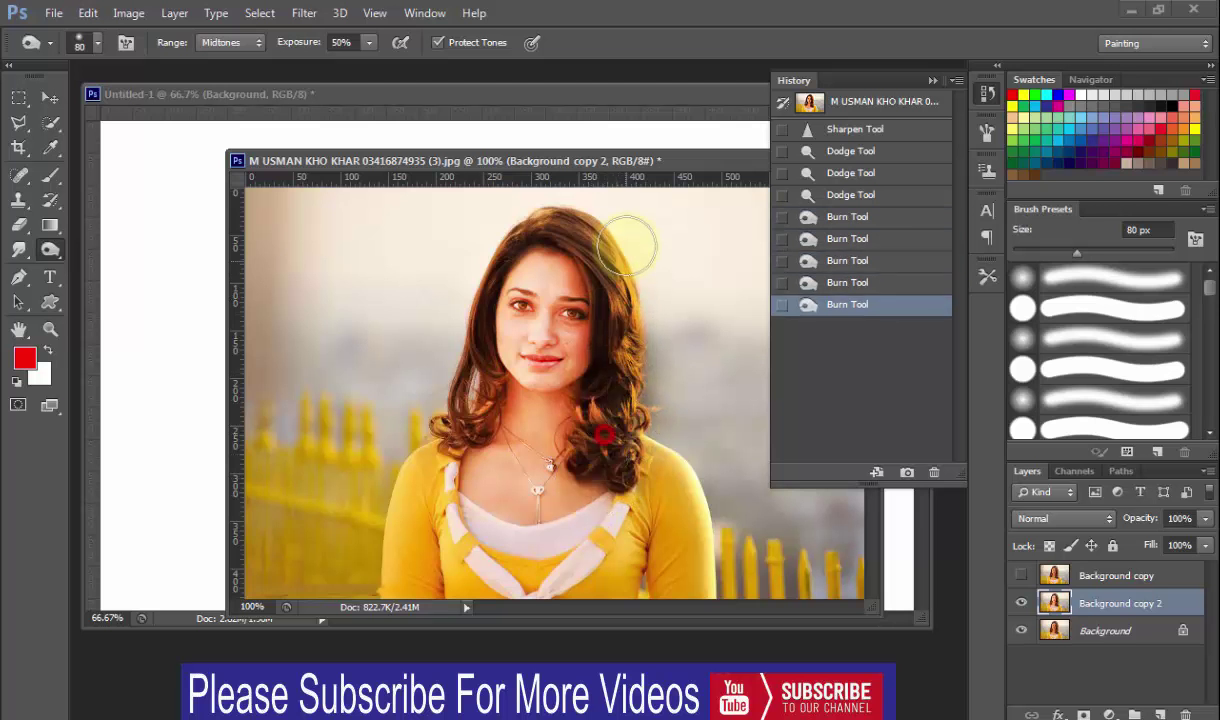
pyautogui.moveTo(608, 418)
pyautogui.mouseDown()
pyautogui.moveTo(572, 251)
pyautogui.moveTo(622, 410)
pyautogui.mouseUp()
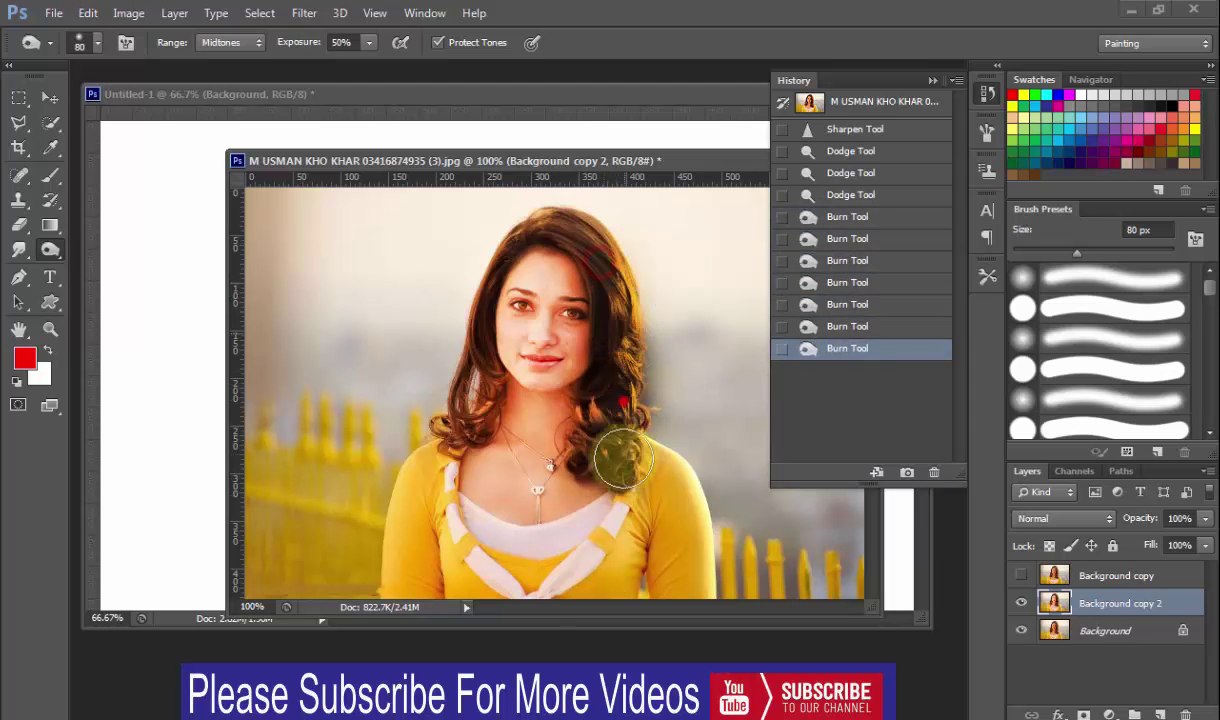
# Burn the left-side hair, then toggle Background copy 2 to compare the result.
pyautogui.moveTo(578, 216)
pyautogui.mouseDown()
pyautogui.moveTo(480, 262)
pyautogui.moveTo(445, 395)
pyautogui.mouseUp()
pyautogui.moveTo(463, 335)
pyautogui.mouseDown()
pyautogui.moveTo(450, 410)
pyautogui.moveTo(455, 380)
pyautogui.moveTo(460, 425)
pyautogui.mouseUp()
pyautogui.moveTo(520, 215)
pyautogui.mouseDown()
pyautogui.moveTo(614, 340)
pyautogui.moveTo(626, 440)
pyautogui.mouseUp()
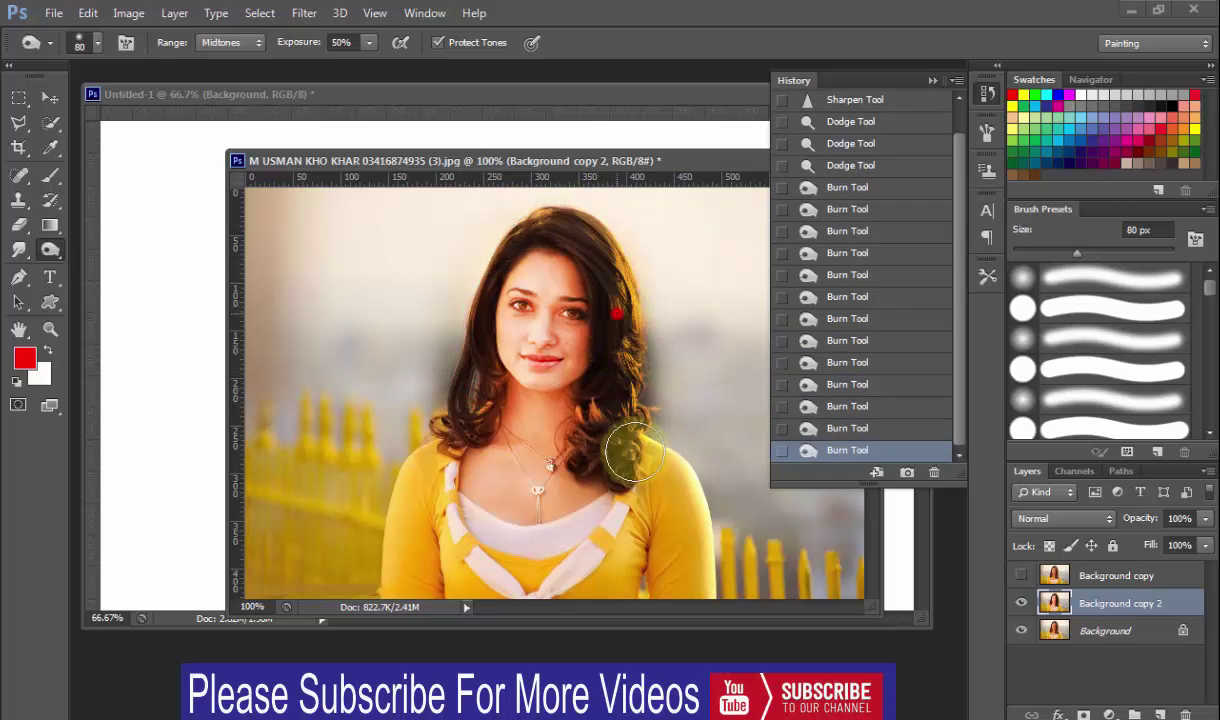
pyautogui.click(1022, 603)
pyautogui.click(1022, 603)
pyautogui.click(1022, 603)
pyautogui.click(1022, 603)
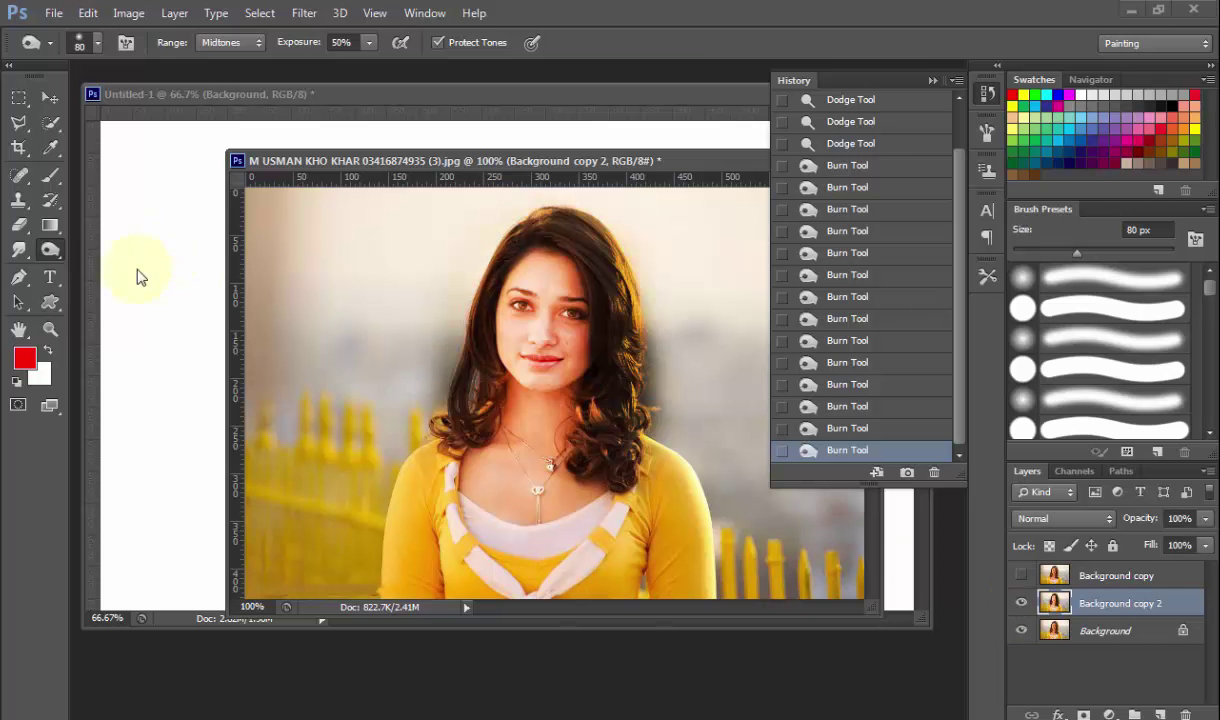
# Desaturate the hair right of and above the head with the Sponge Tool.
pyautogui.rightClick(55, 247)
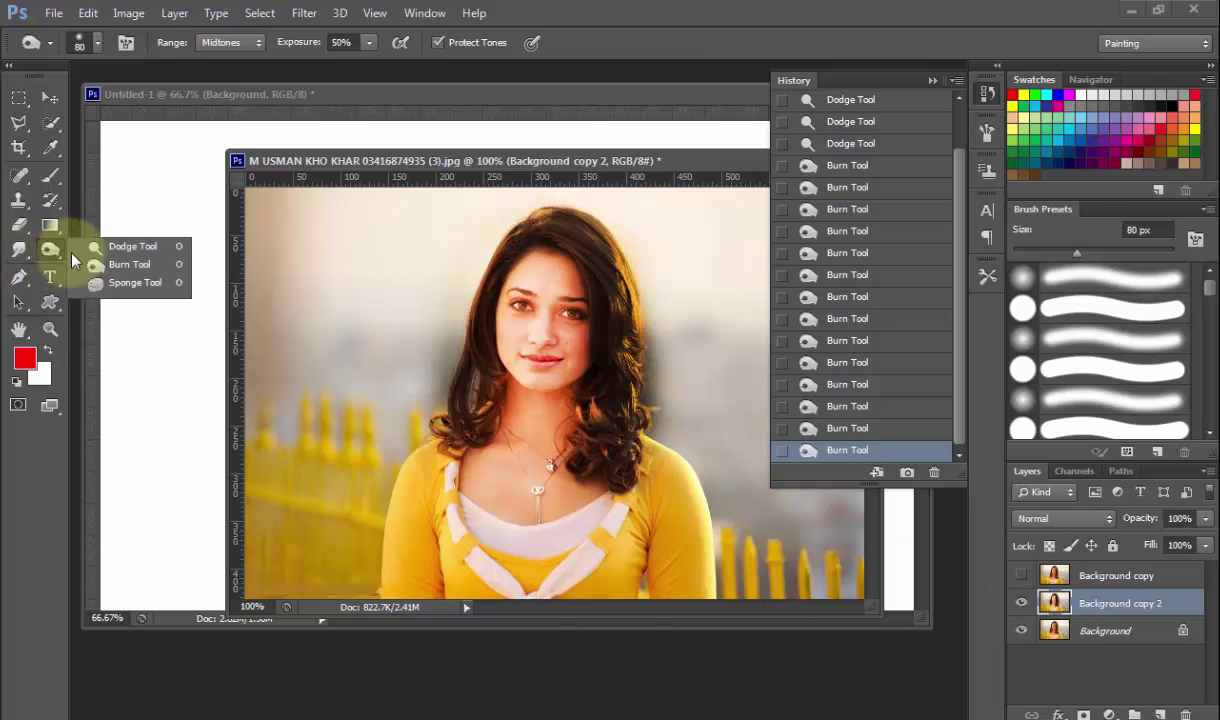
pyautogui.click(117, 284)
pyautogui.click(610, 290)
pyautogui.moveTo(648, 303); pyautogui.dragTo(634, 382)
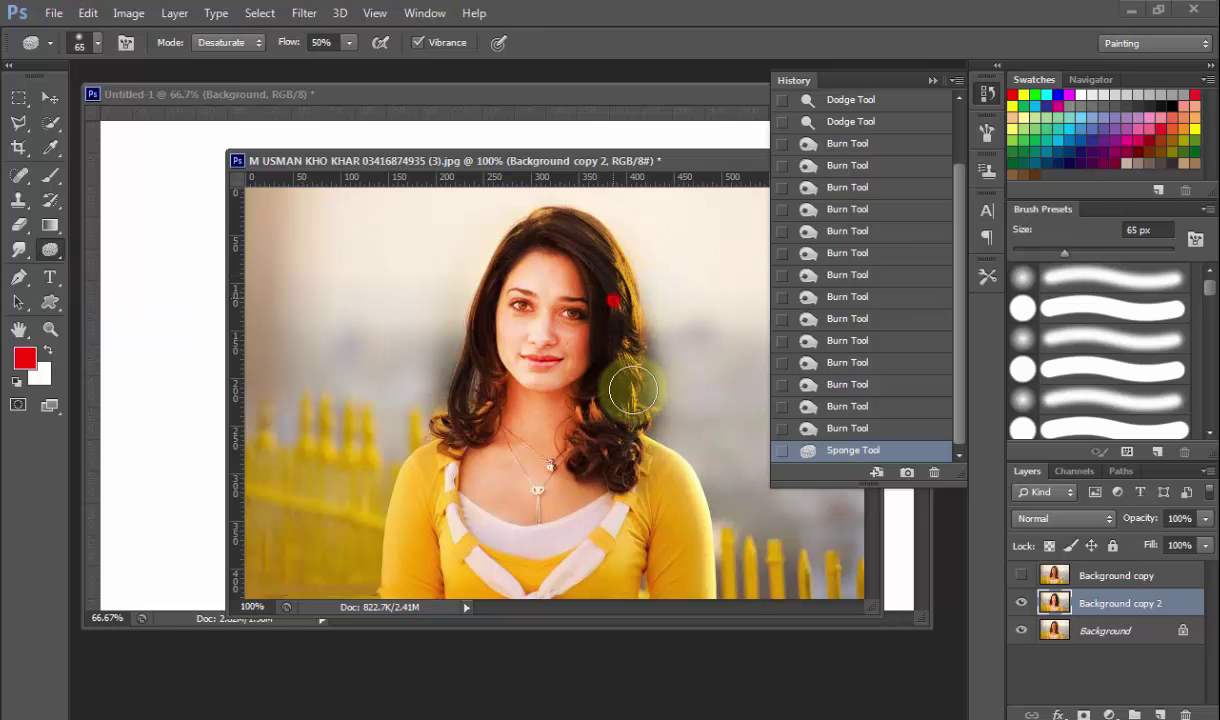
pyautogui.moveTo(613, 281); pyautogui.dragTo(640, 316)
pyautogui.moveTo(613, 246); pyautogui.dragTo(500, 238)
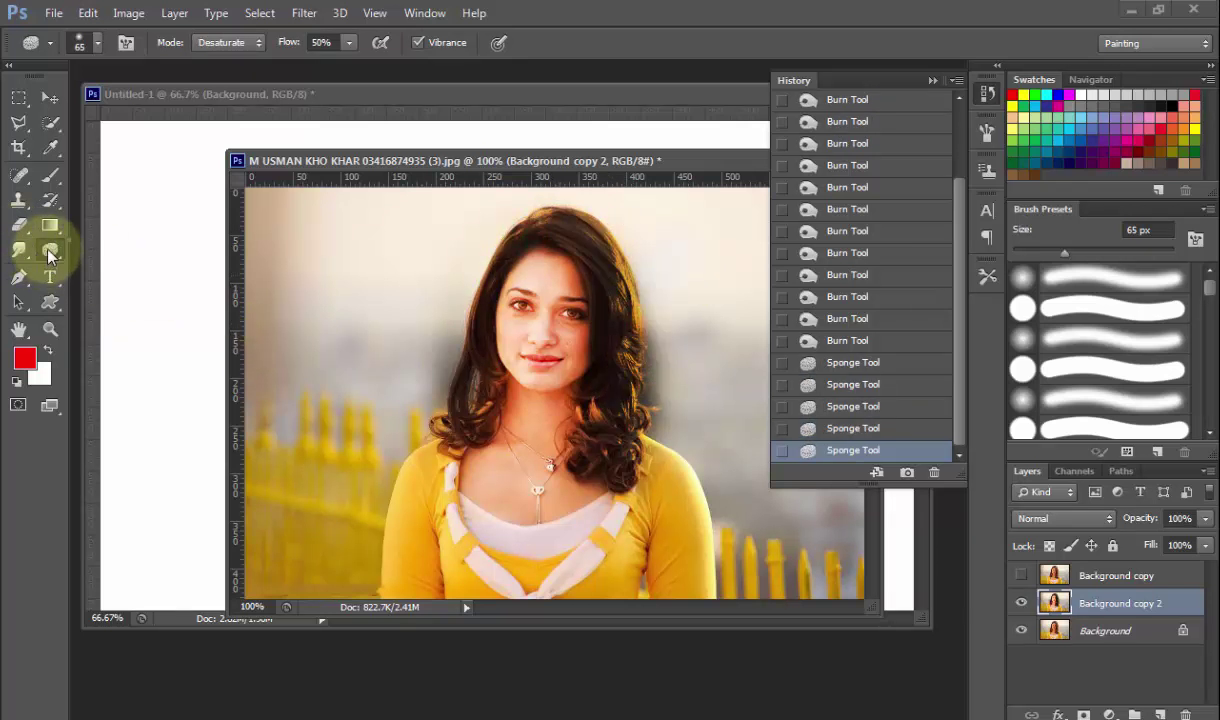
# Desaturate the hair left and right of the face and shoulder; hide the Background layer.
pyautogui.rightClick(49, 254)
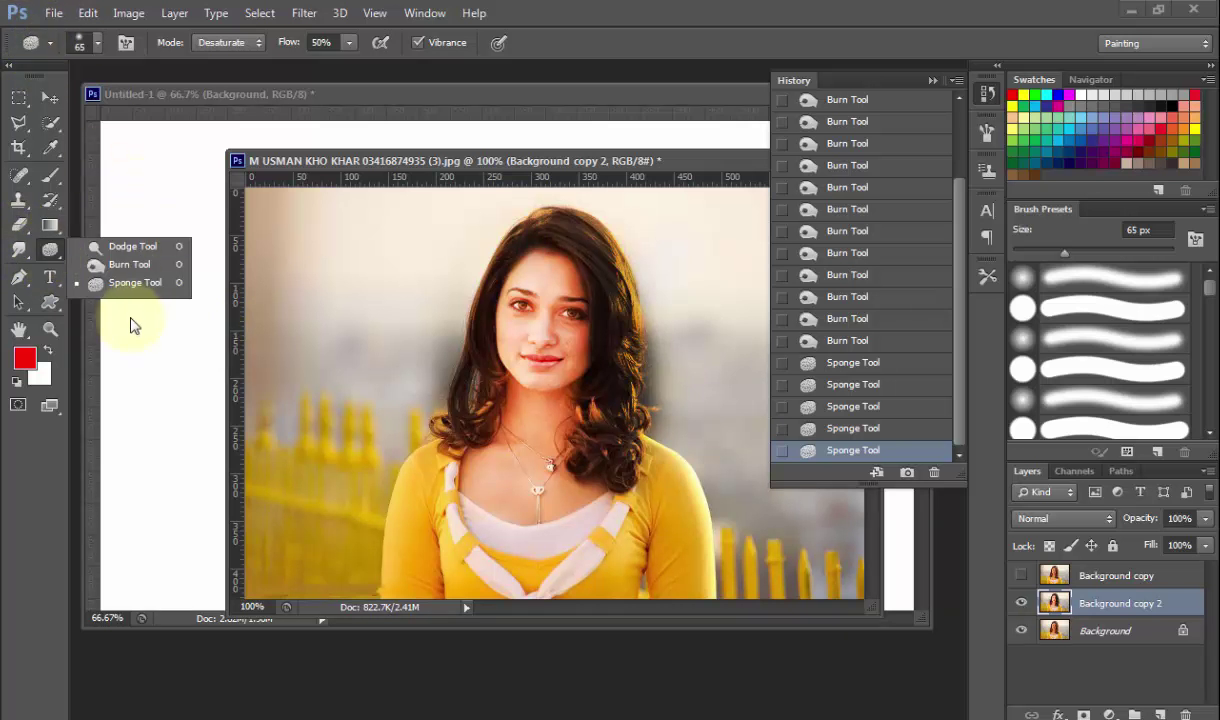
pyautogui.click(128, 284)
pyautogui.moveTo(476, 265); pyautogui.dragTo(460, 420)
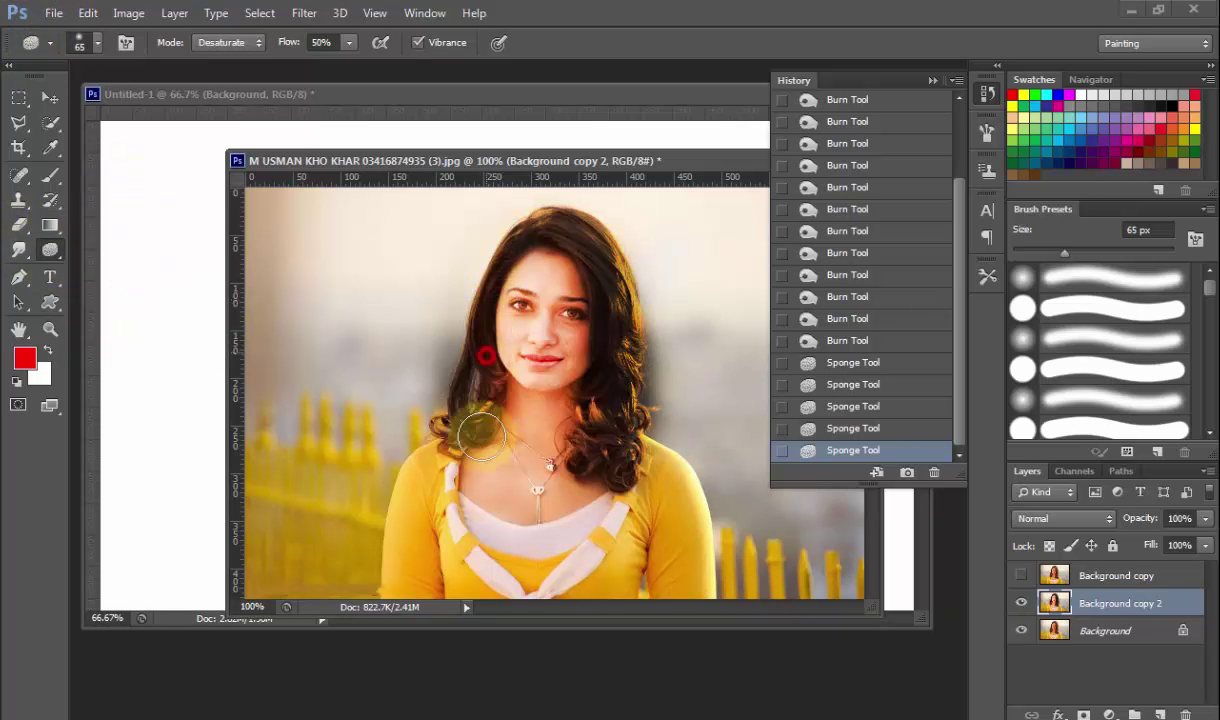
pyautogui.click(1021, 628)
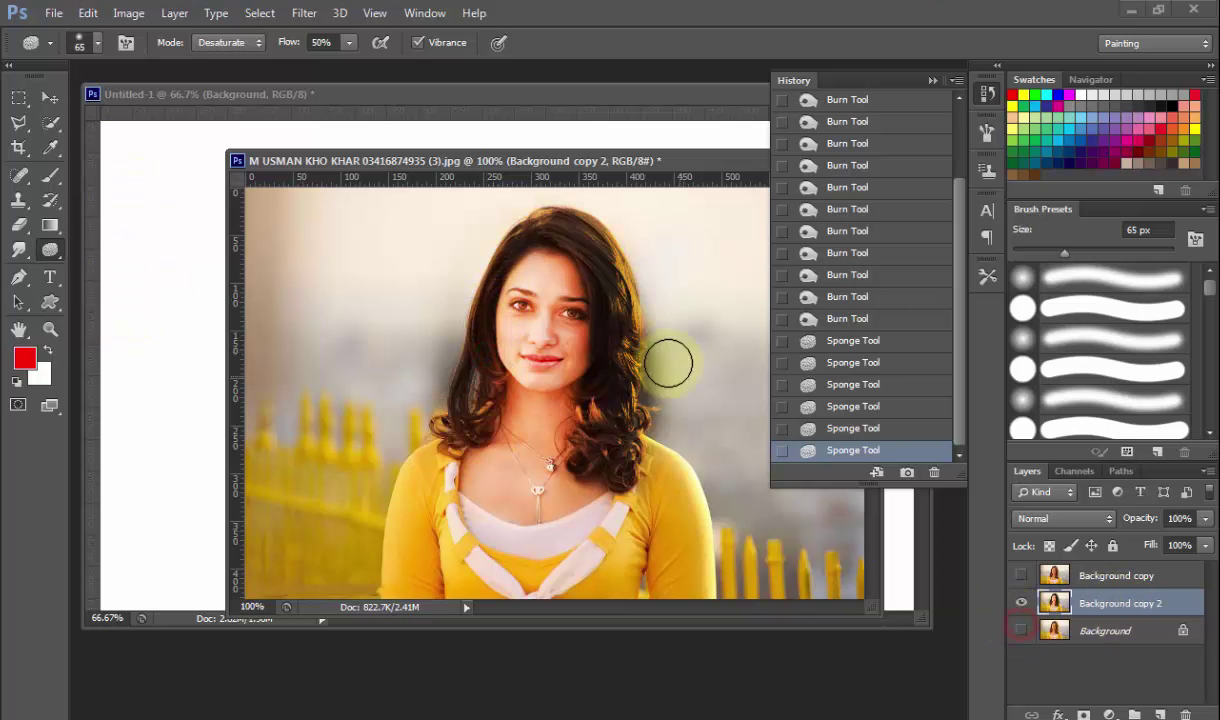
pyautogui.moveTo(605, 345)
pyautogui.mouseDown()
pyautogui.moveTo(628, 474)
pyautogui.moveTo(629, 463)
pyautogui.moveTo(680, 476)
pyautogui.mouseUp()
pyautogui.moveTo(642, 354); pyautogui.dragTo(597, 470)
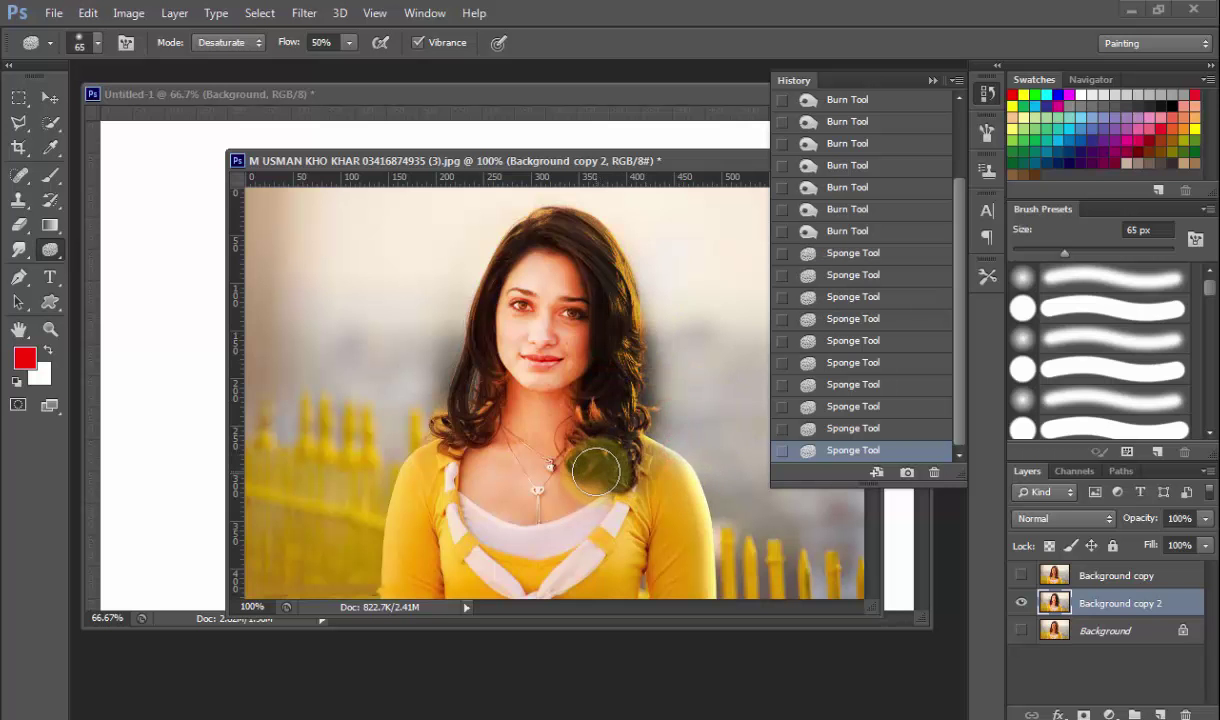